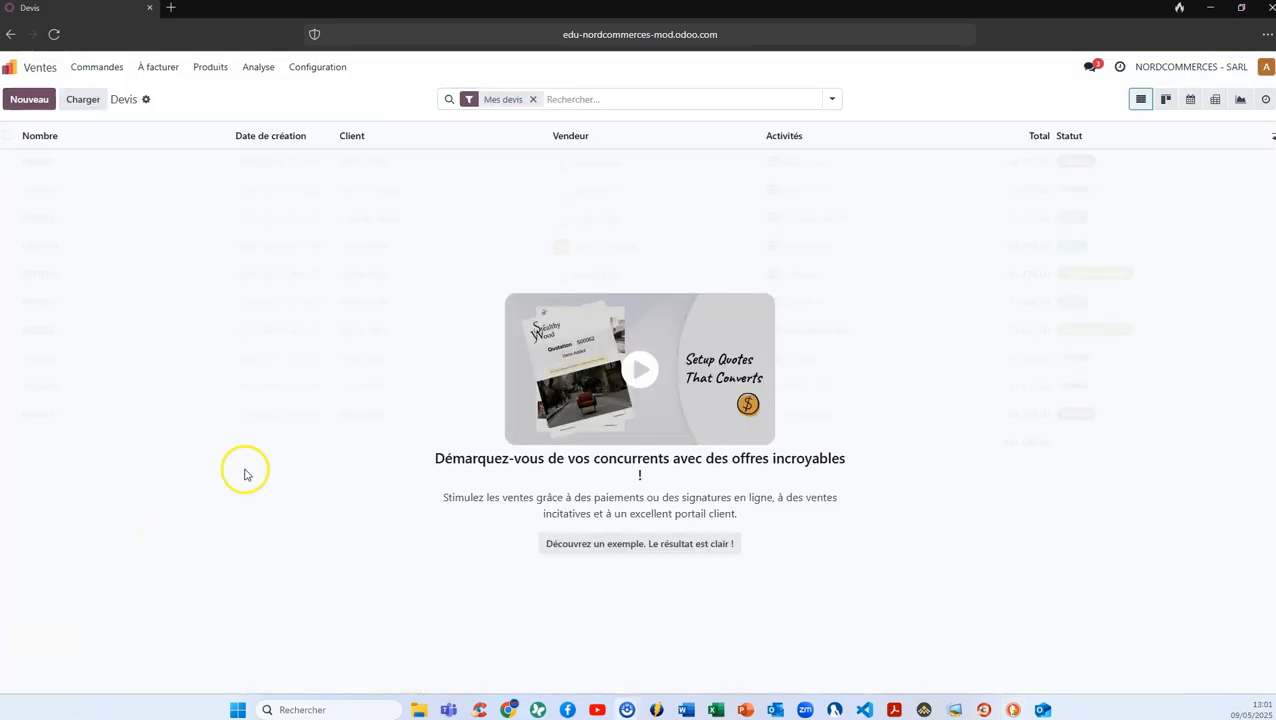
Create a new customer record of type Société named "Société ALPHA".
{"action": "left_click", "coordinate": [108, 70]}
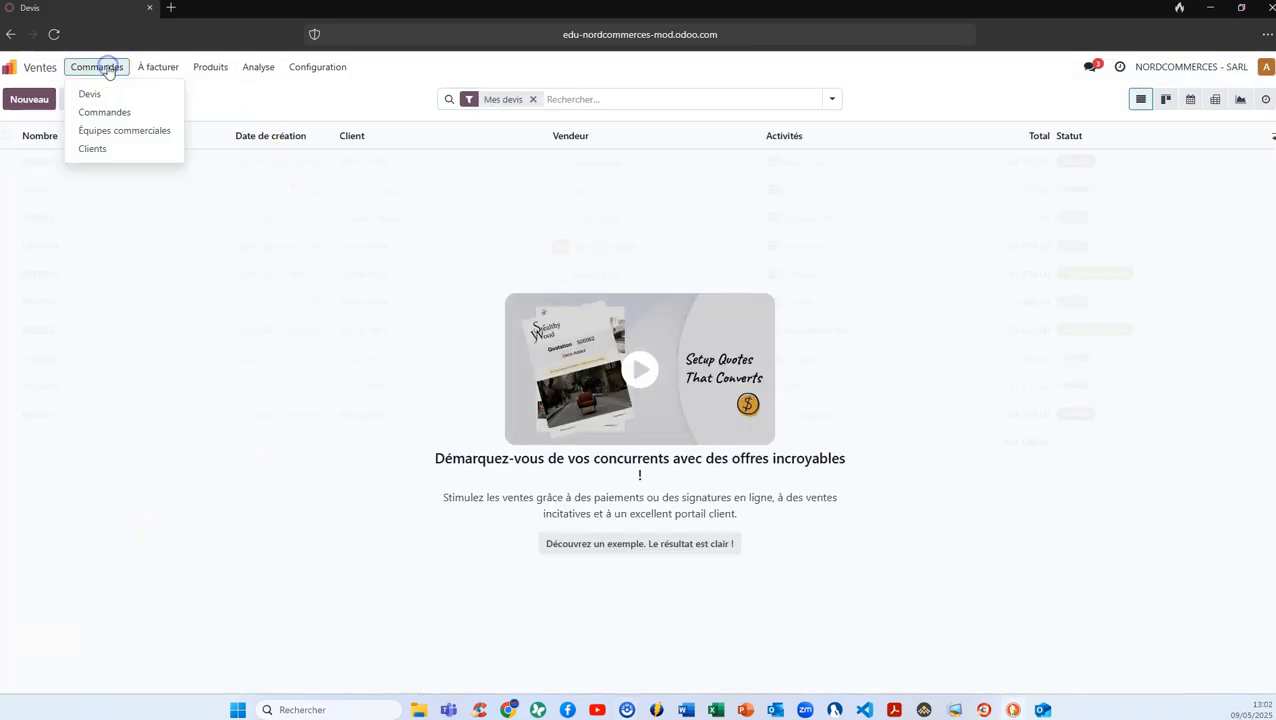
{"action": "left_click", "coordinate": [101, 151]}
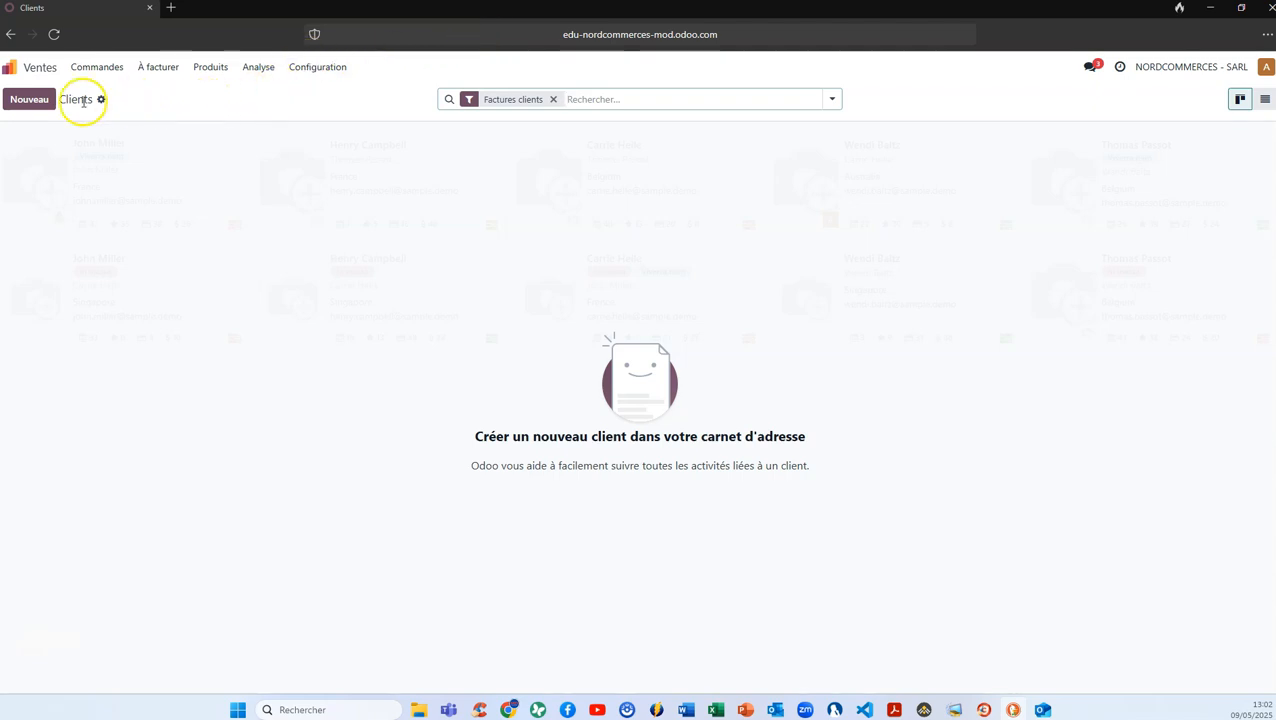
{"action": "left_click", "coordinate": [30, 100]}
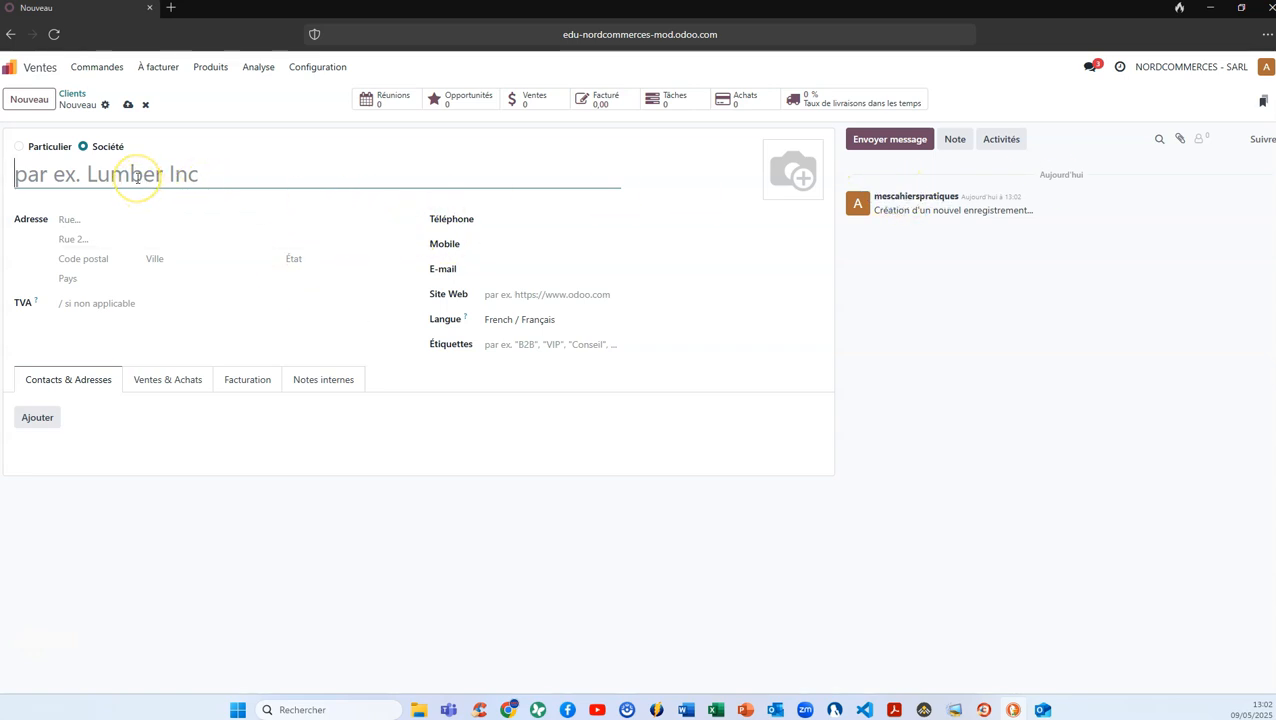
{"action": "type", "text": "Société ALPHA"}
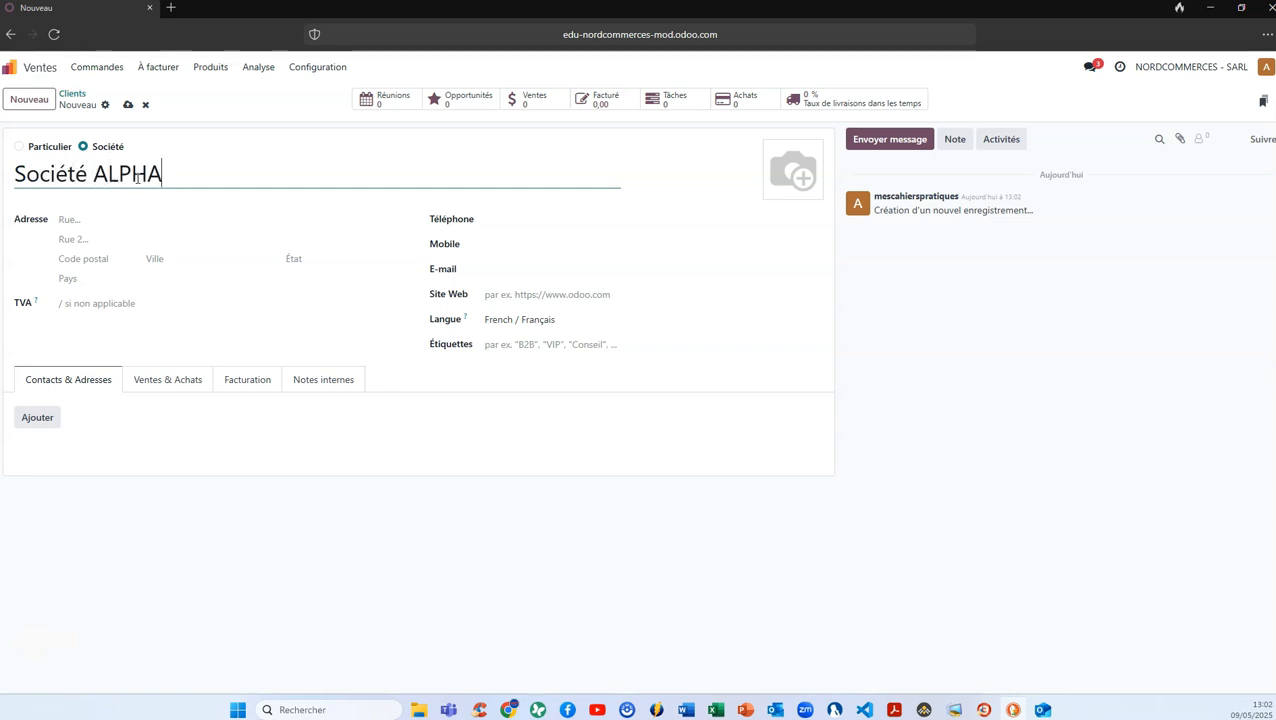
Fill in the company's street address, postal code and city, and set its country to France.
{"action": "left_click", "coordinate": [165, 221]}
{"action": "left_click", "coordinate": [148, 218]}
{"action": "type", "text": "12 rue des Ateliers"}
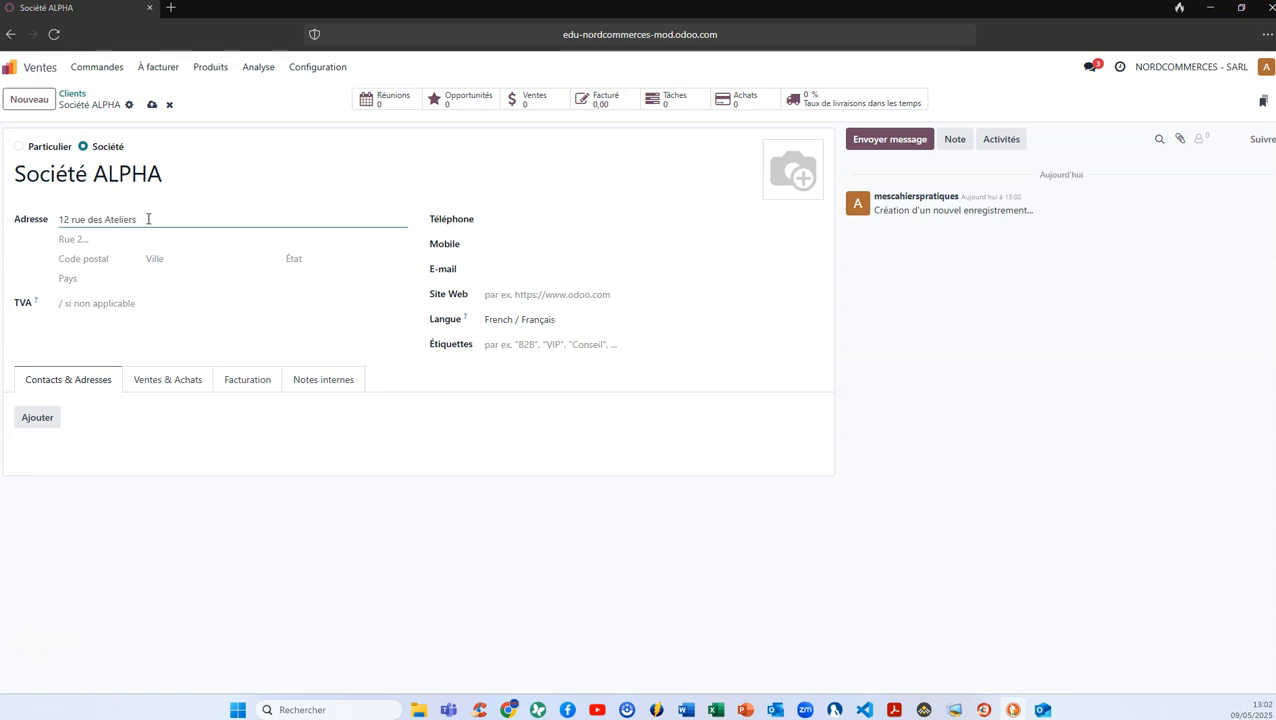
{"action": "left_click", "coordinate": [87, 262]}
{"action": "type", "text": "59000"}
{"action": "key", "text": "Tab"}
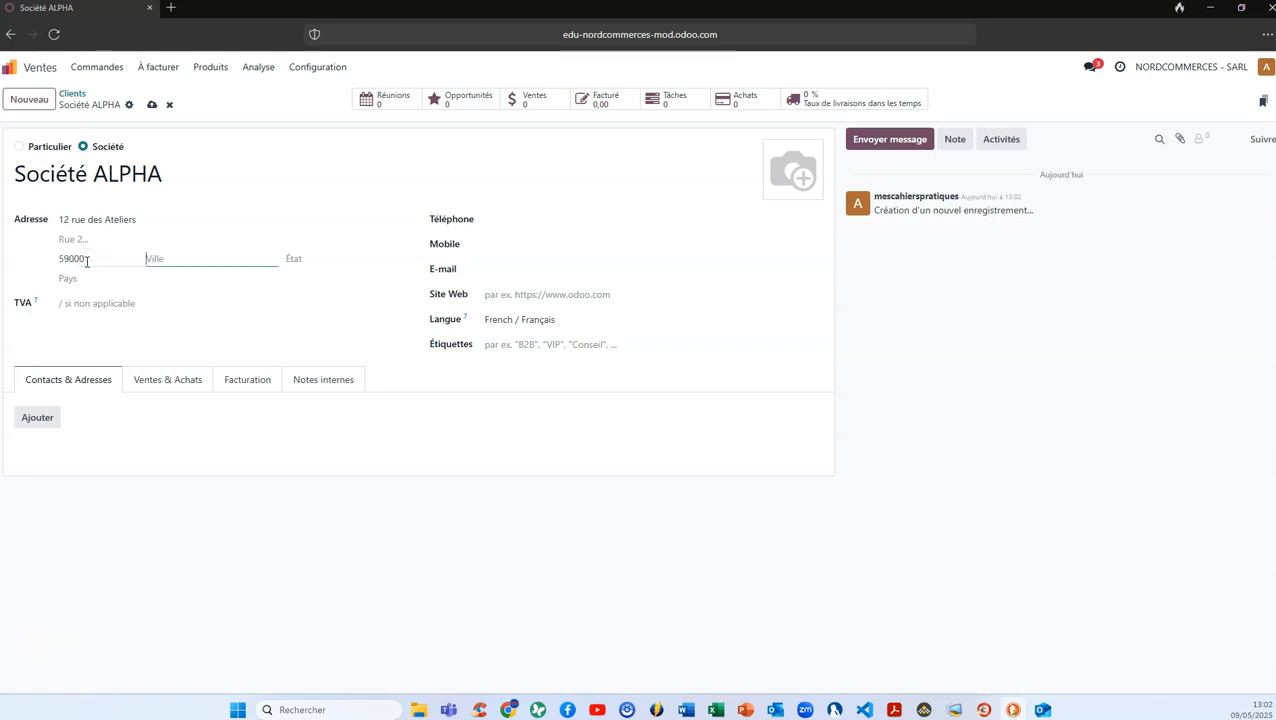
{"action": "type", "text": "LILLE"}
{"action": "left_click", "coordinate": [80, 277]}
{"action": "type", "text": "fra"}
{"action": "left_click", "coordinate": [88, 301]}
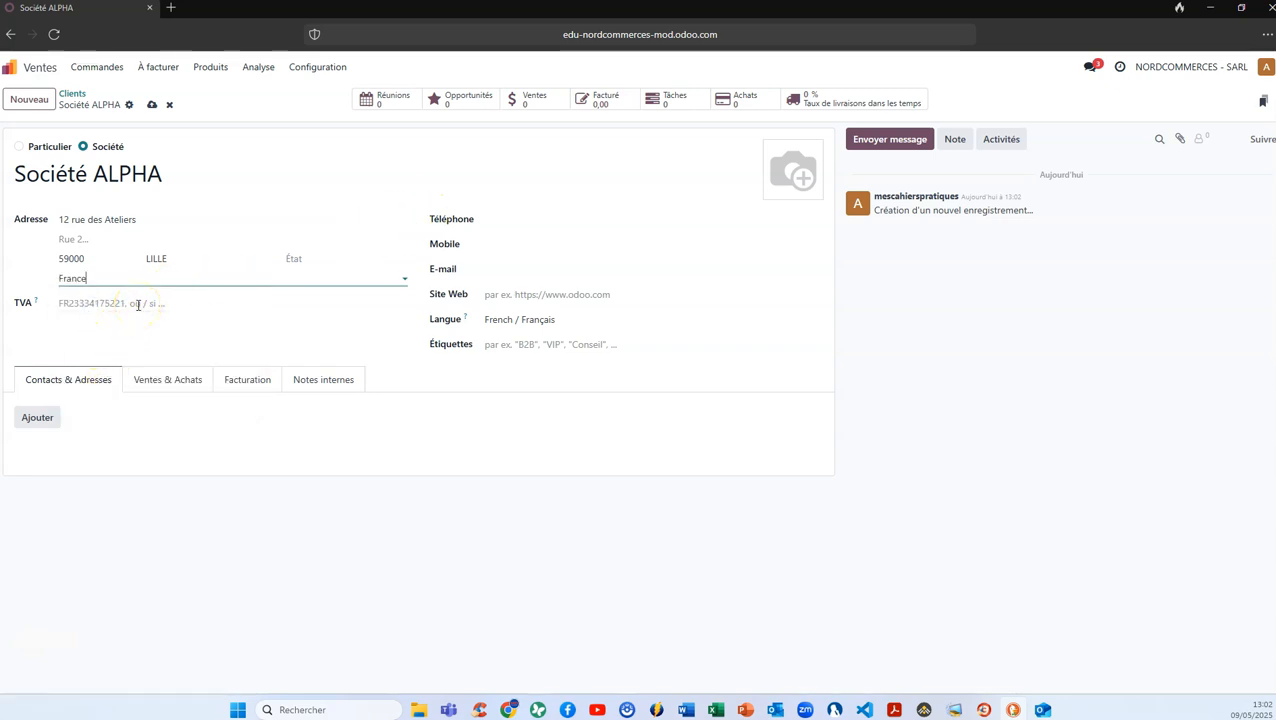
Set the customer's fiscal position to Domestique - France.
{"action": "left_click", "coordinate": [172, 381]}
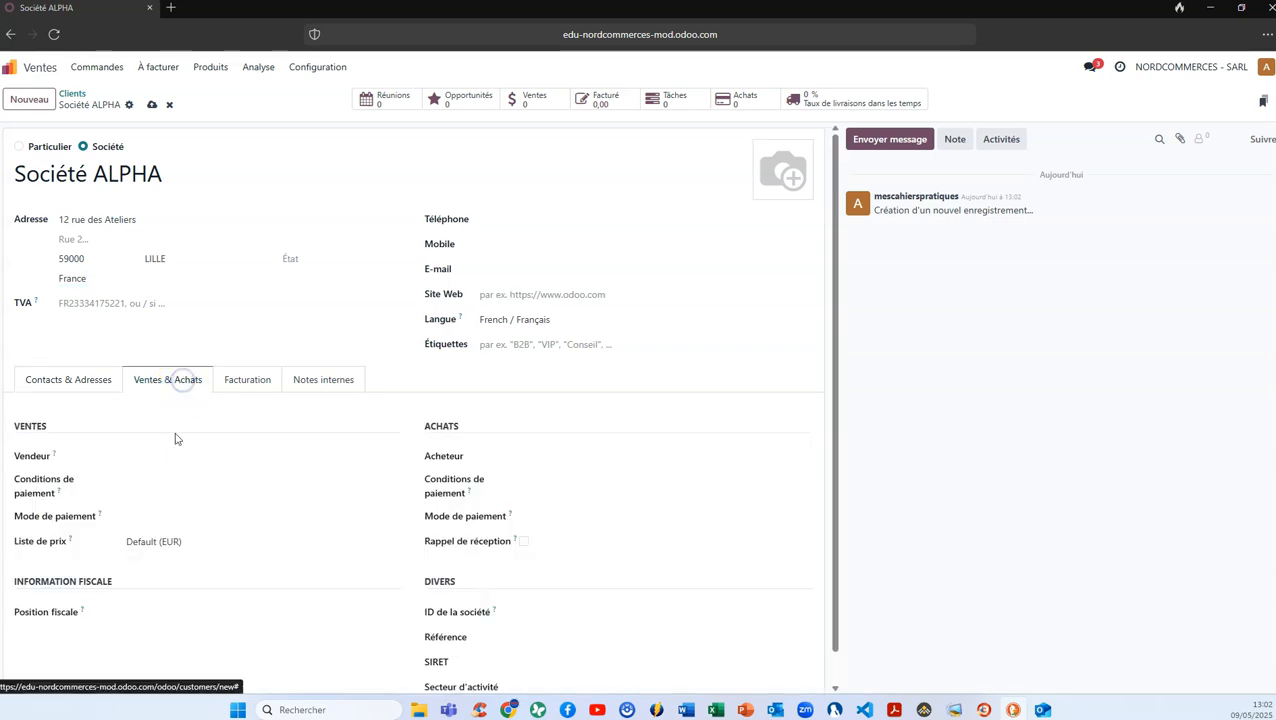
{"action": "left_click", "coordinate": [153, 610]}
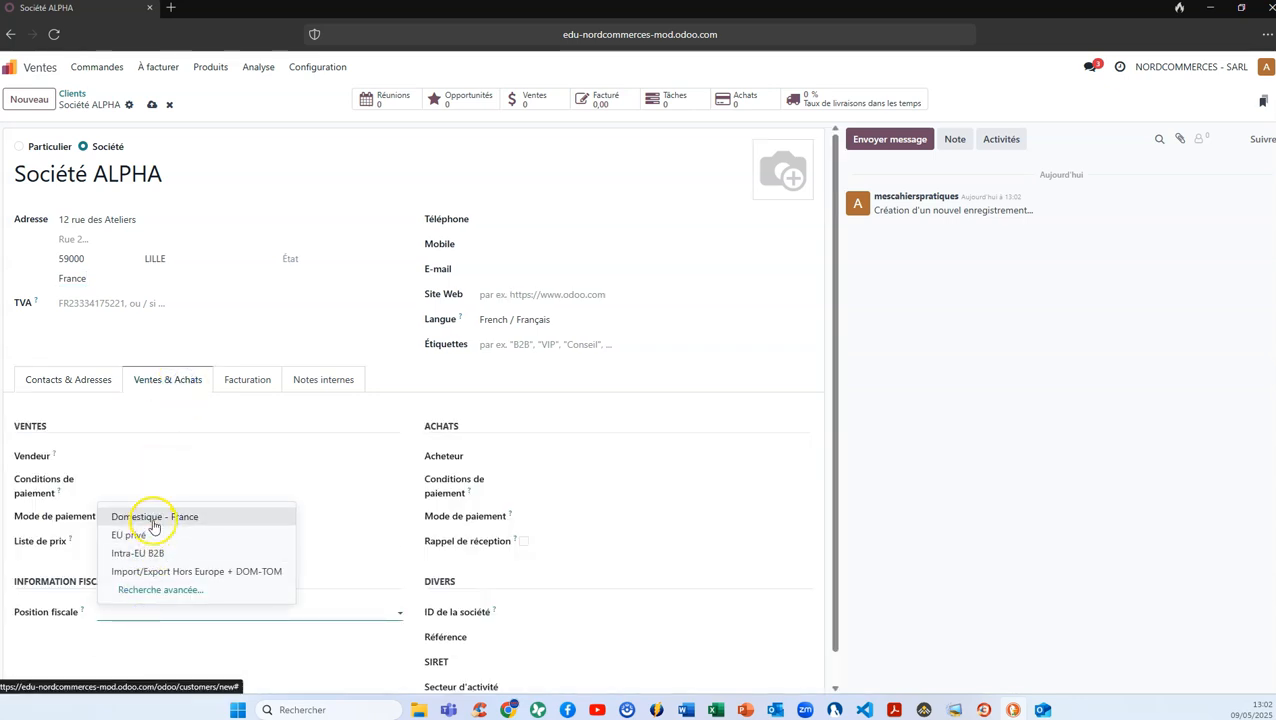
{"action": "left_click", "coordinate": [153, 513]}
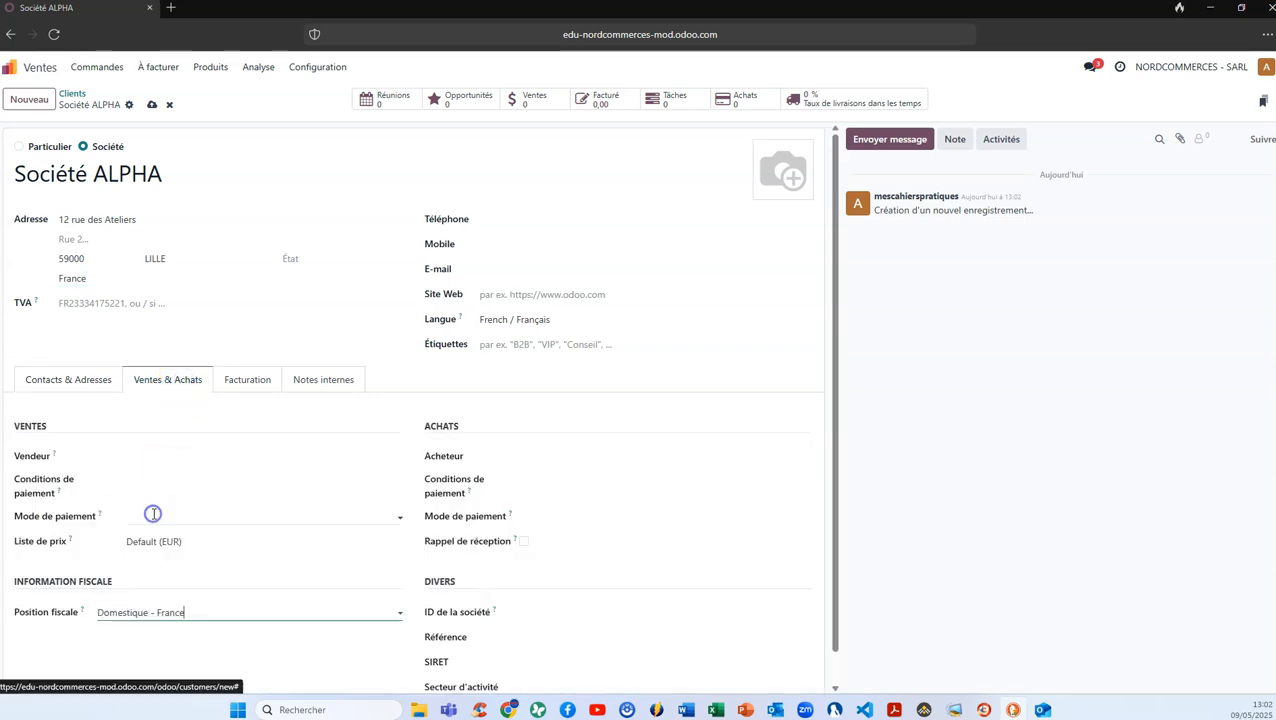
Paste the company's registration number into the SIRET field of its sales and purchase details.
{"action": "left_click", "coordinate": [70, 382]}
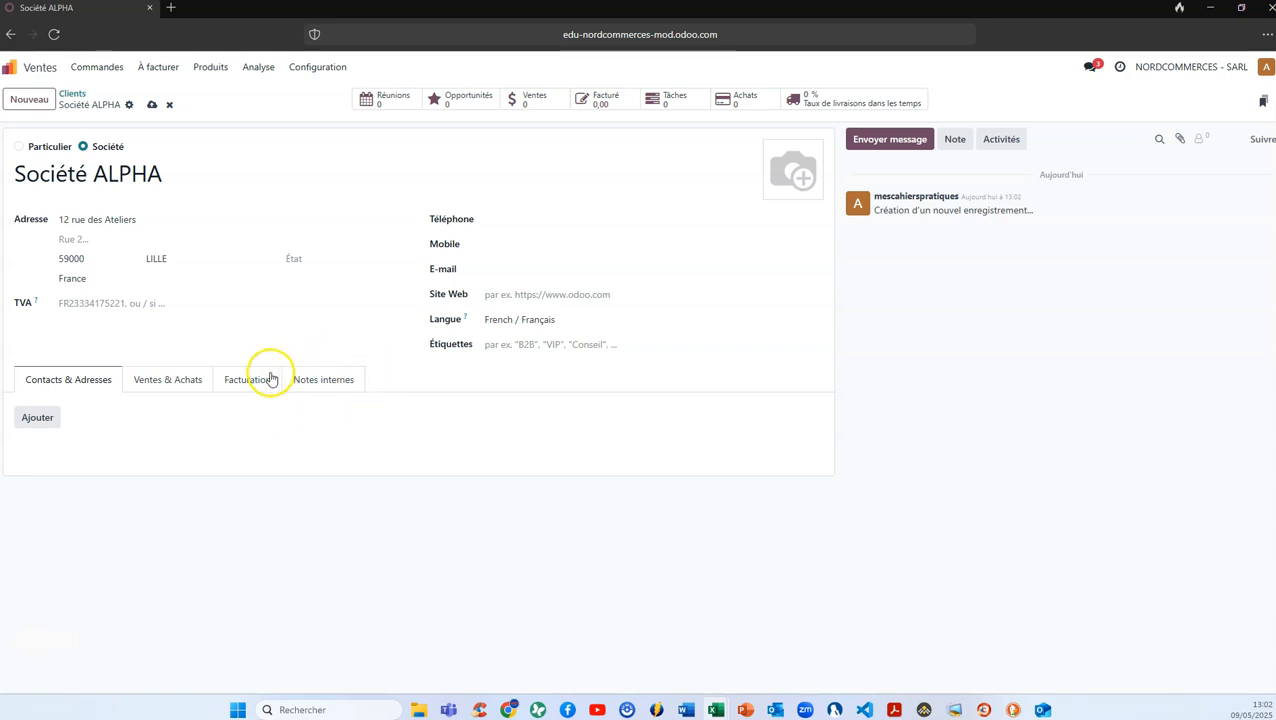
{"action": "left_click", "coordinate": [186, 382]}
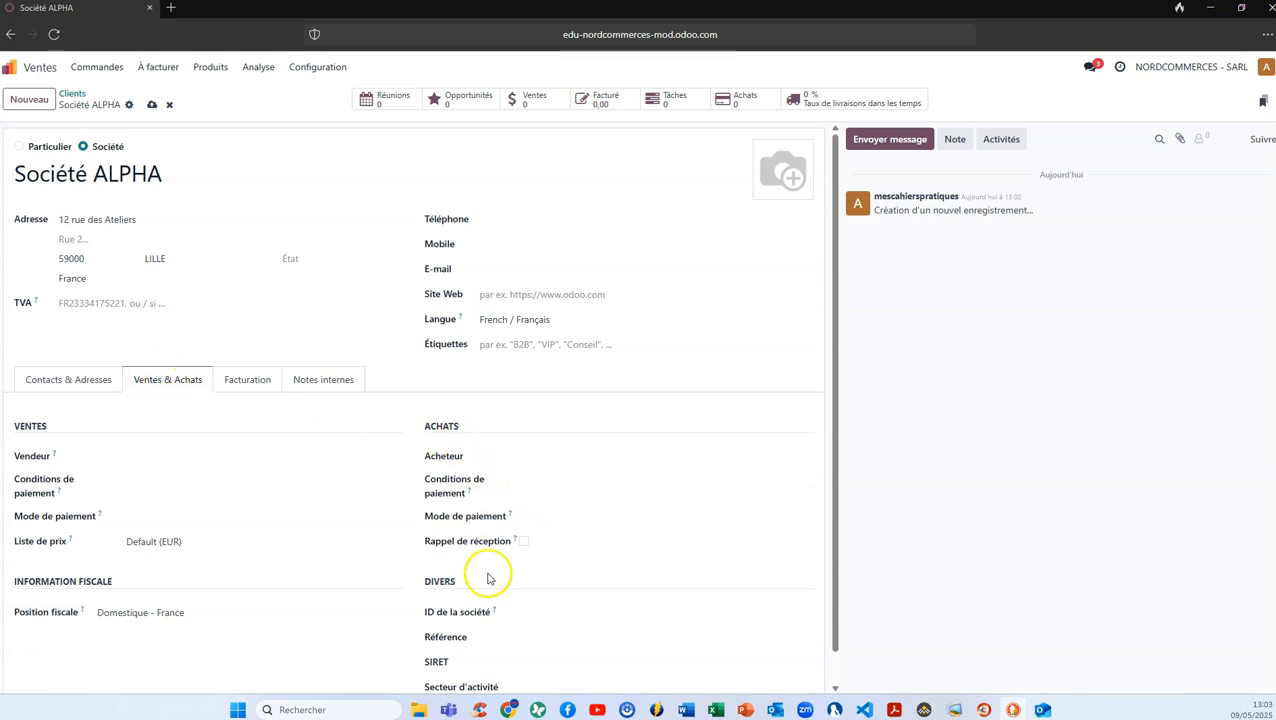
{"action": "left_click", "coordinate": [507, 665]}
{"action": "left_click", "coordinate": [511, 670]}
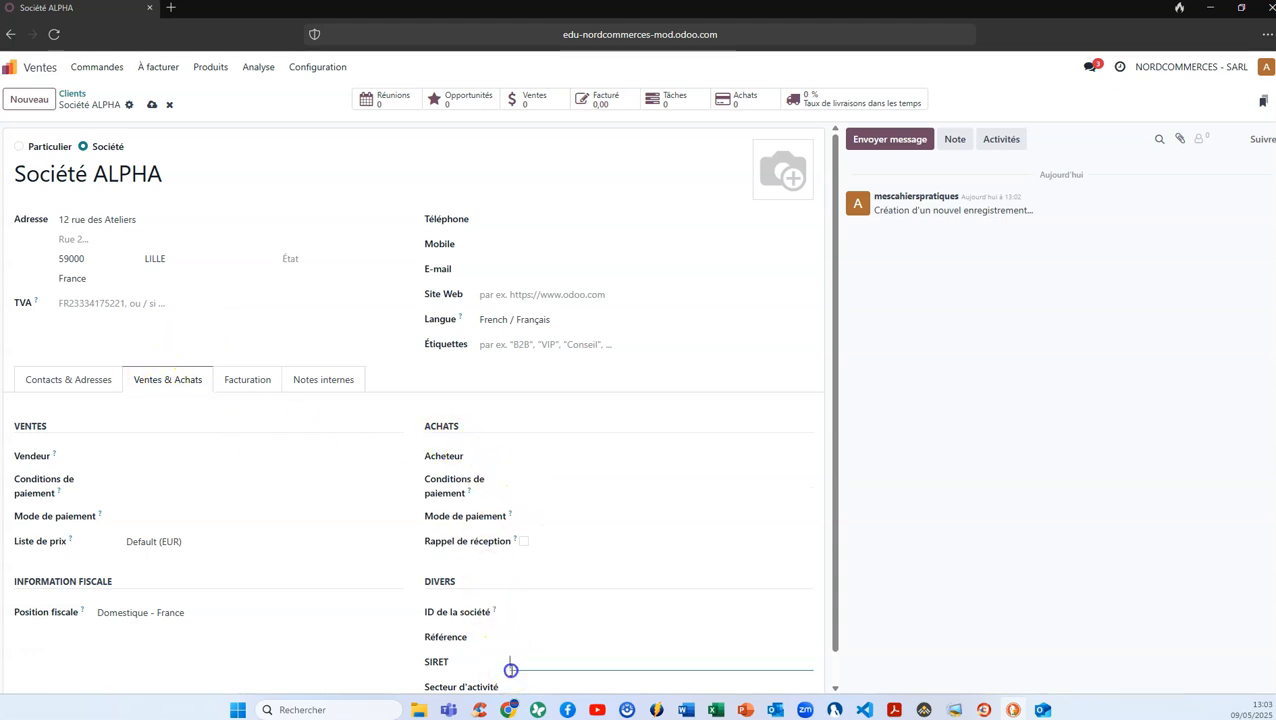
{"action": "key", "text": "ctrl+v"}
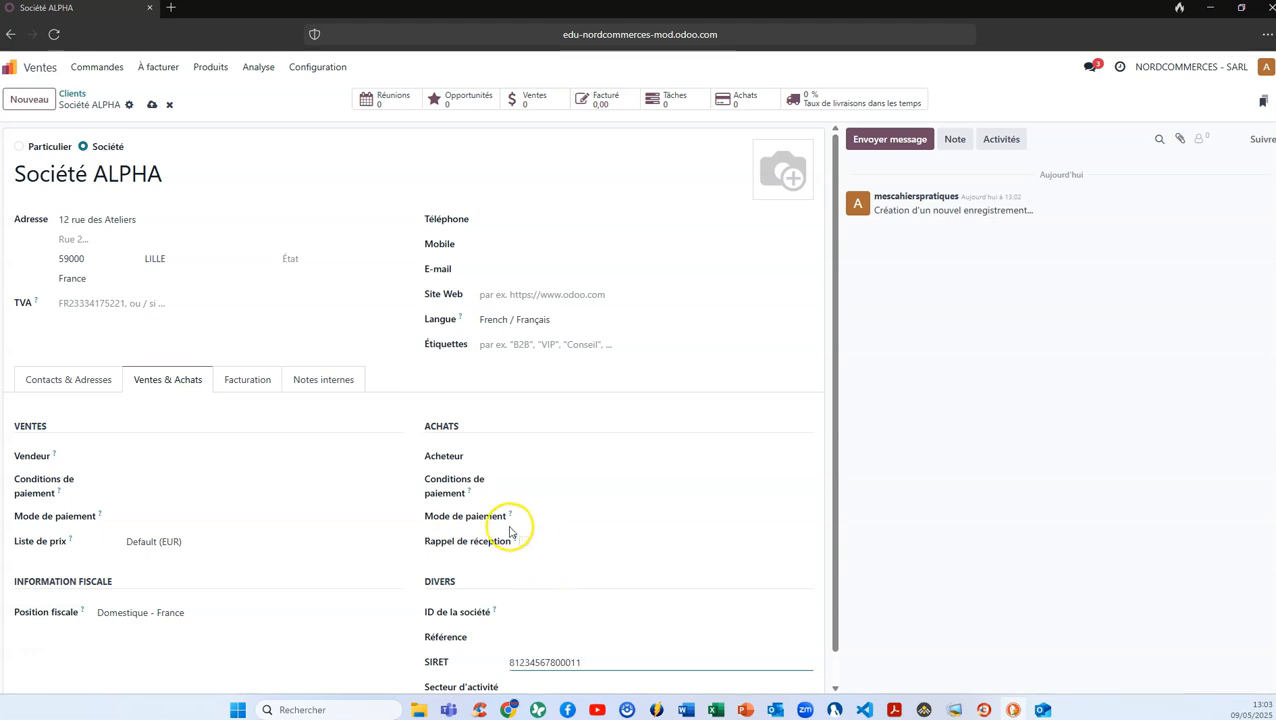
Try to set the company's activity sector to 4665Z.
{"action": "scroll", "coordinate": [450, 490], "scroll_direction": "down", "scroll_amount": 1}
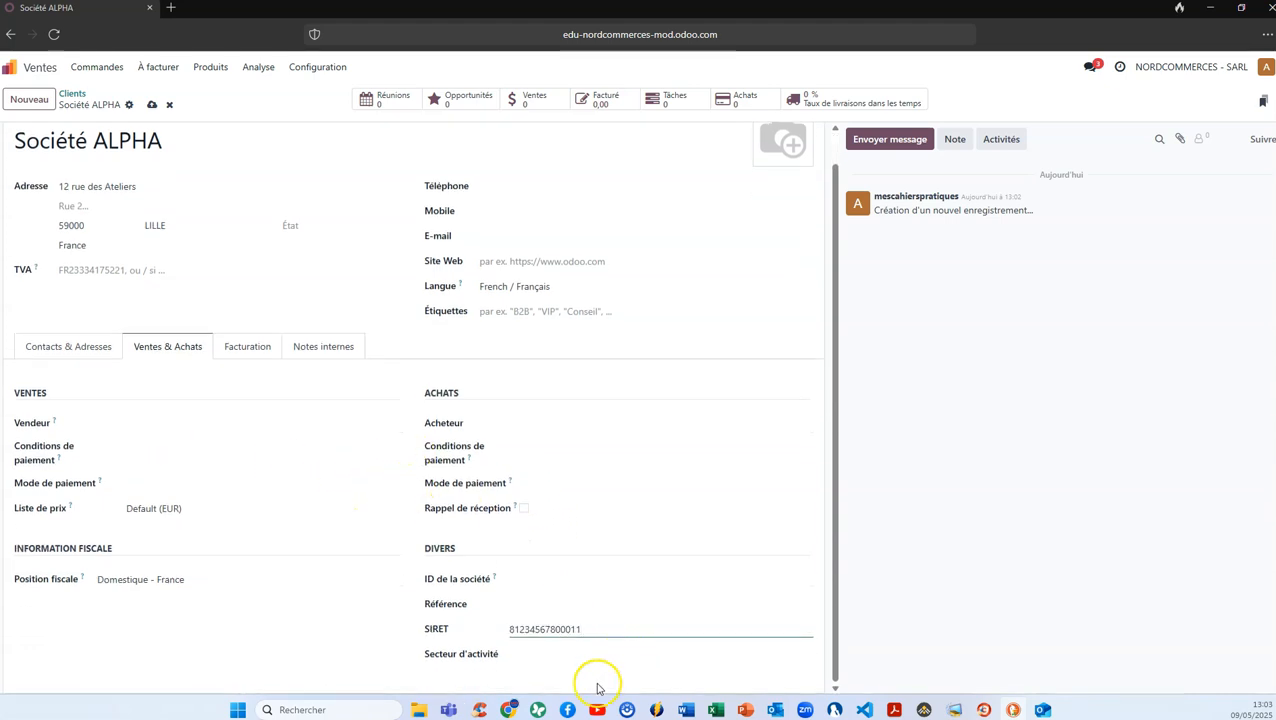
{"action": "left_click", "coordinate": [565, 655]}
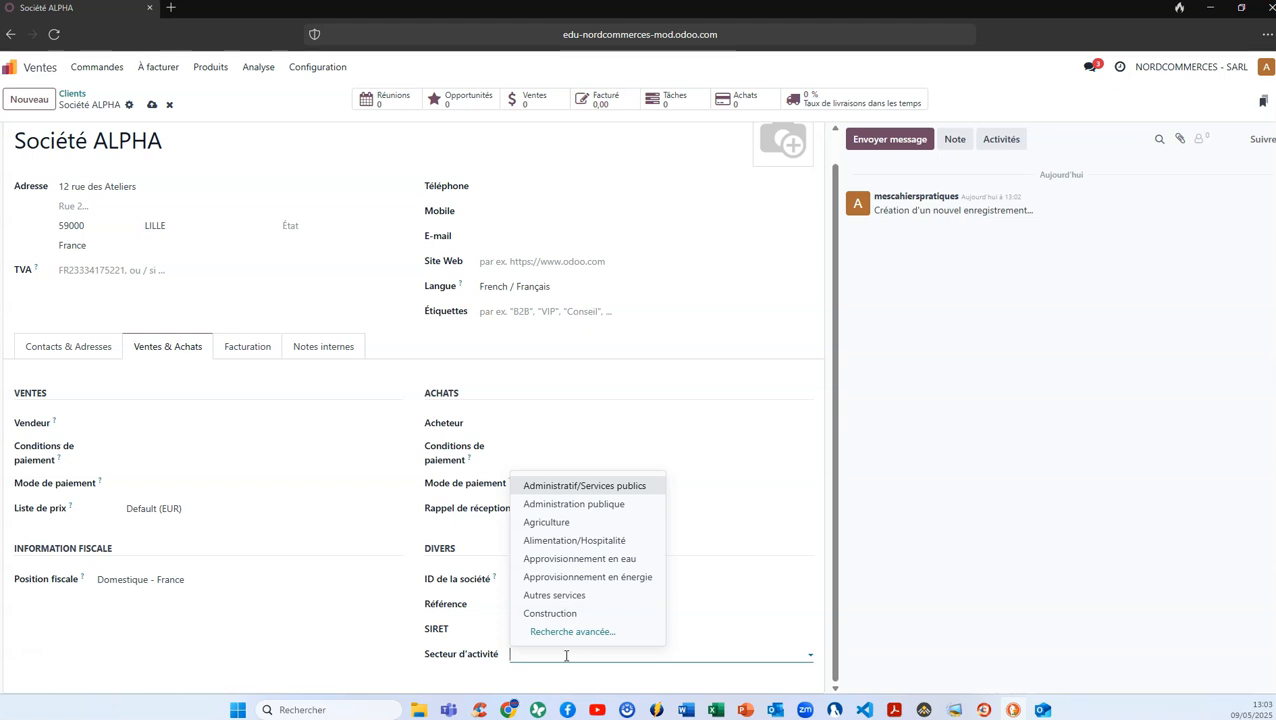
{"action": "type", "text": "z"}
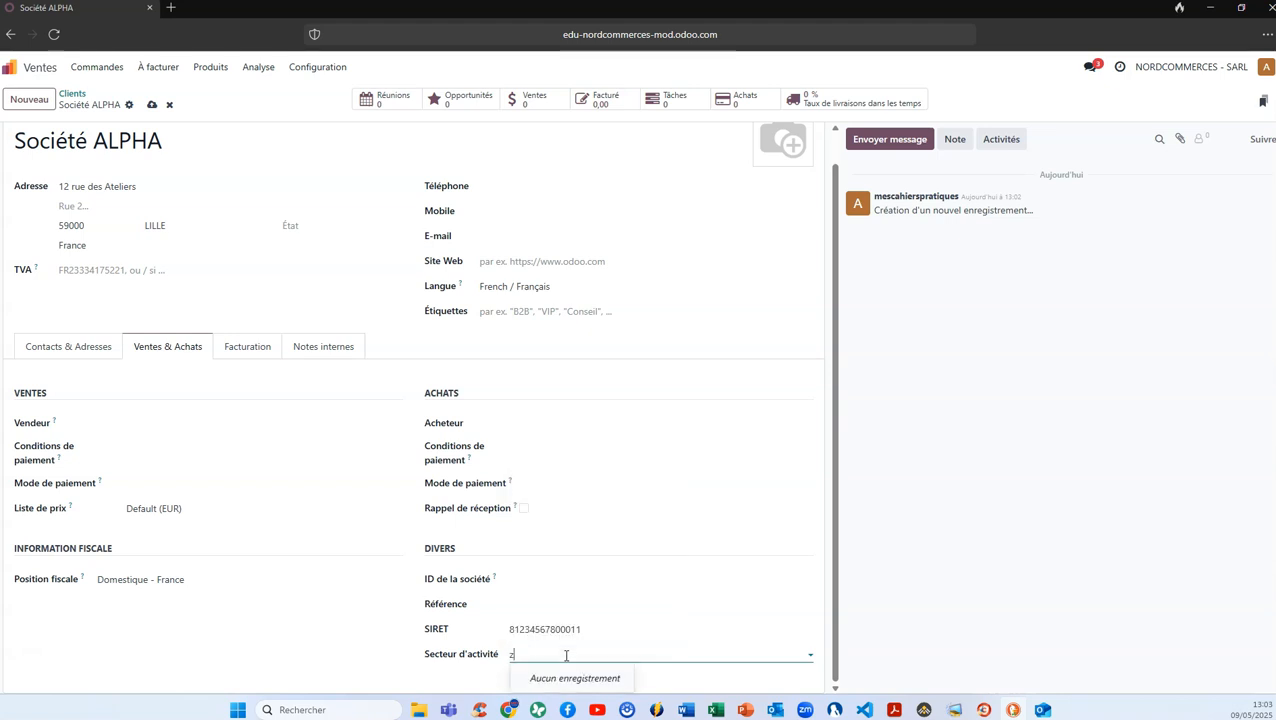
{"action": "key", "text": "BackSpace"}
{"action": "type", "text": "46"}
{"action": "type", "text": "65e"}
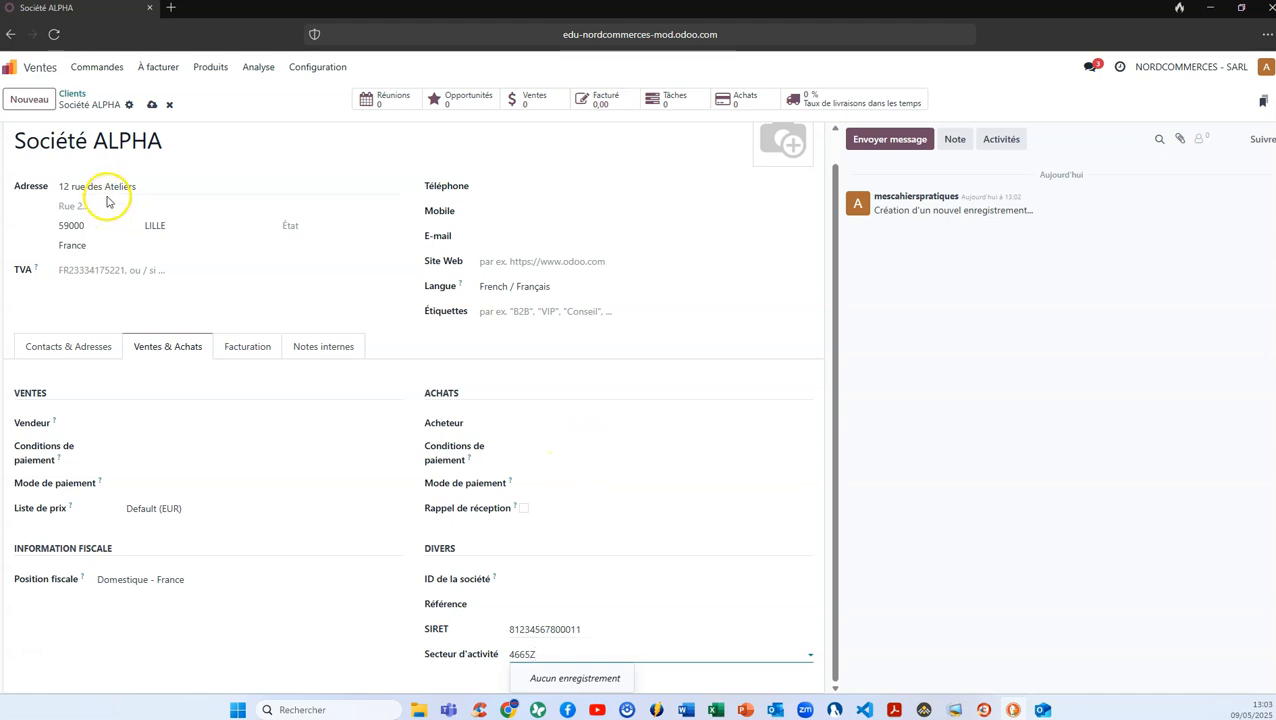
Set the sales payment method to Manual Payment (Banque) and the payment terms to Fin du mois suivant.
{"action": "scroll", "coordinate": [180, 170], "scroll_direction": "up", "scroll_amount": 1}
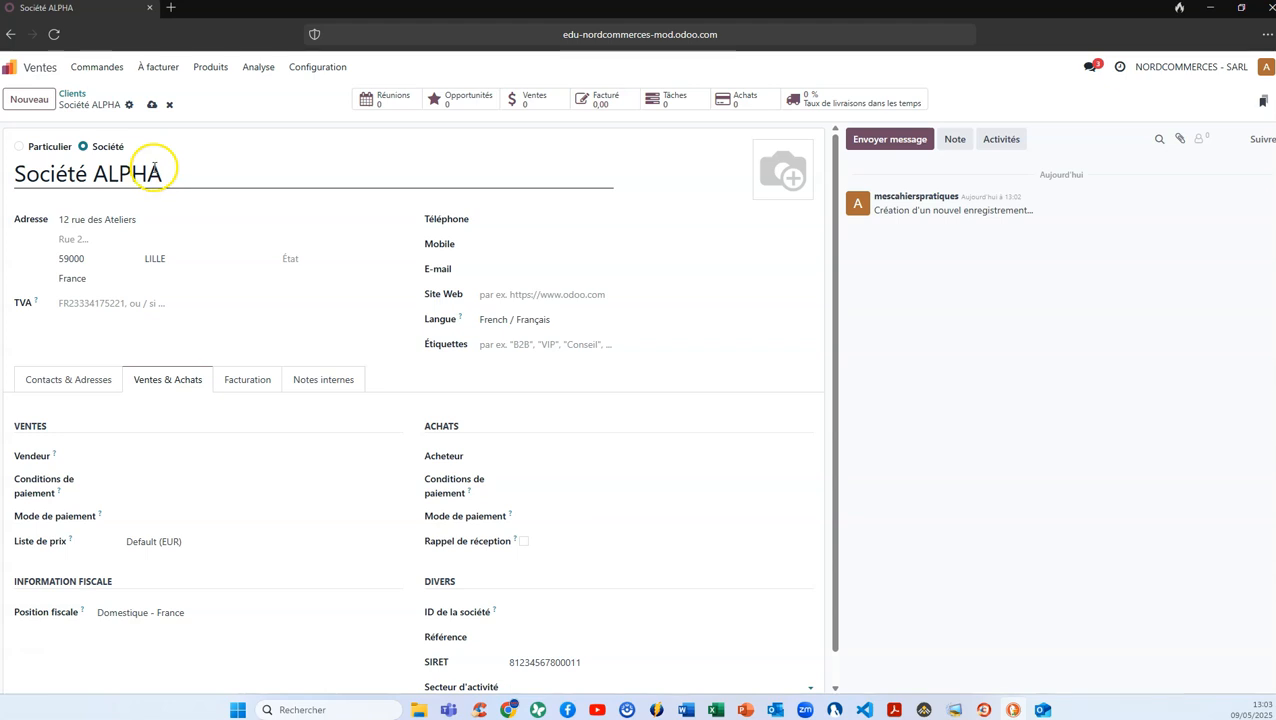
{"action": "left_click", "coordinate": [173, 513]}
{"action": "left_click", "coordinate": [182, 539]}
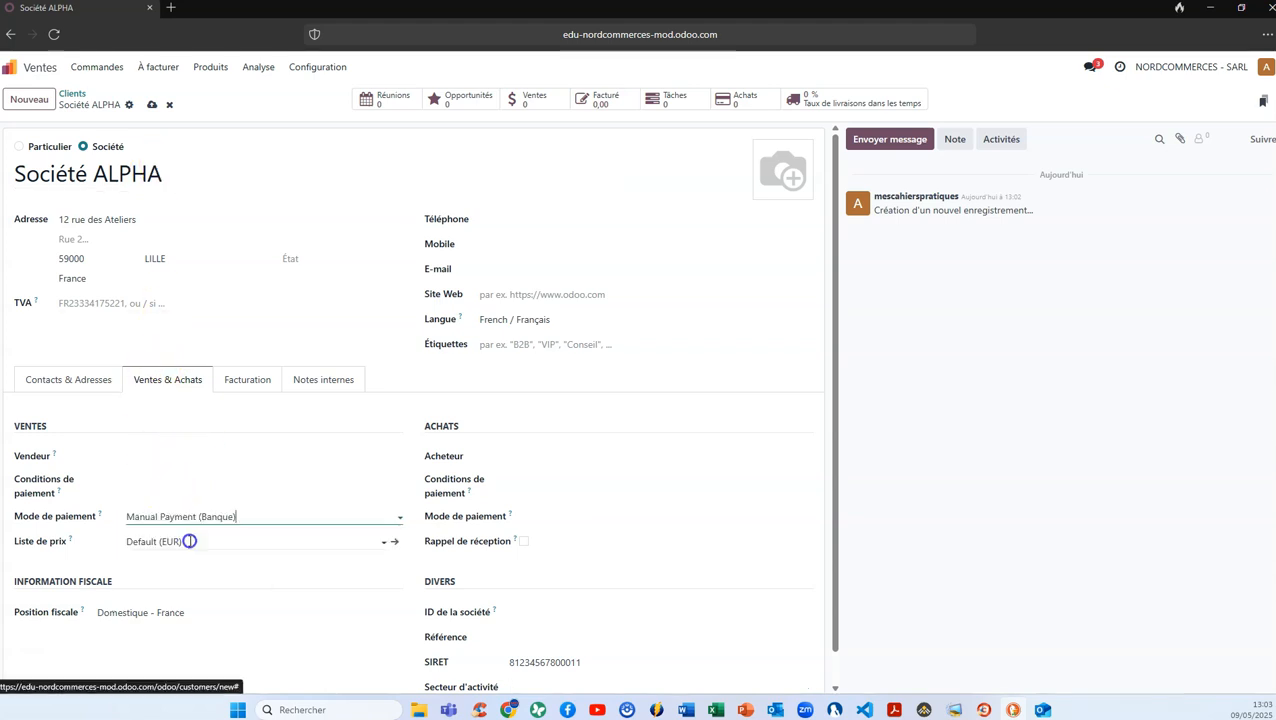
{"action": "left_click", "coordinate": [173, 483]}
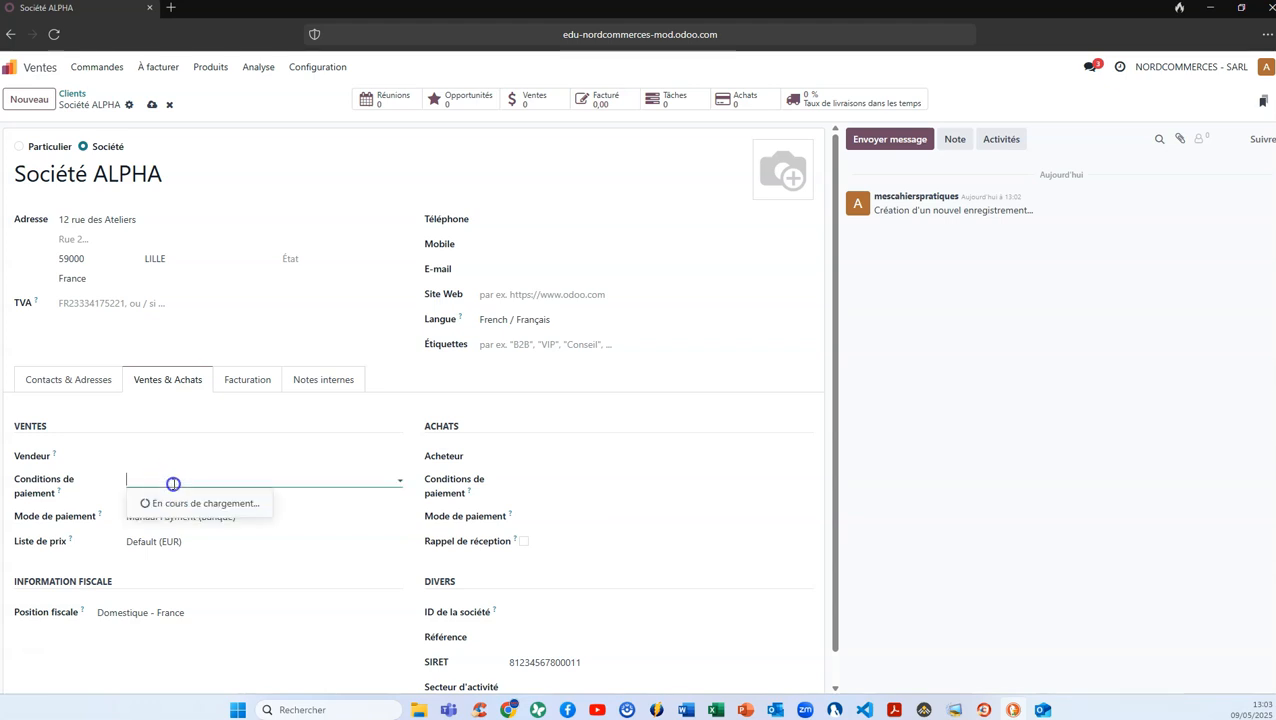
{"action": "left_click", "coordinate": [178, 595]}
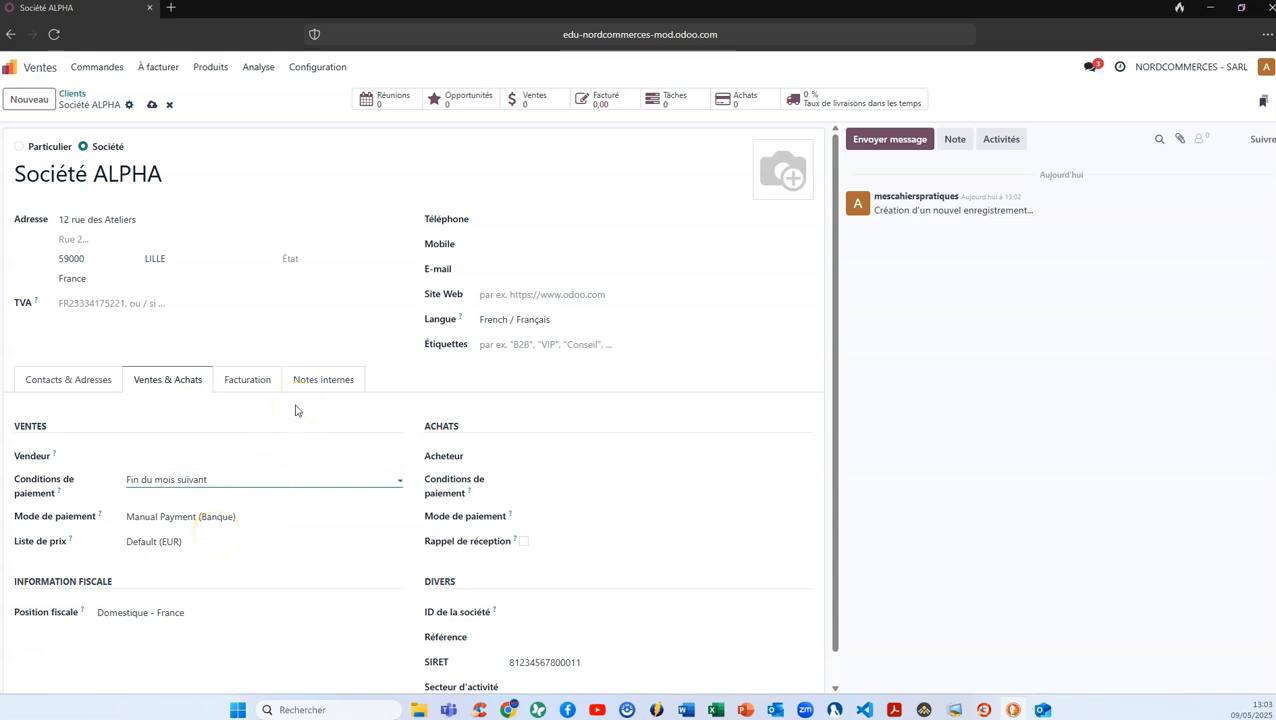
Start adding a person of type Contact to the company and enter the contact's full name.
{"action": "left_click", "coordinate": [75, 377]}
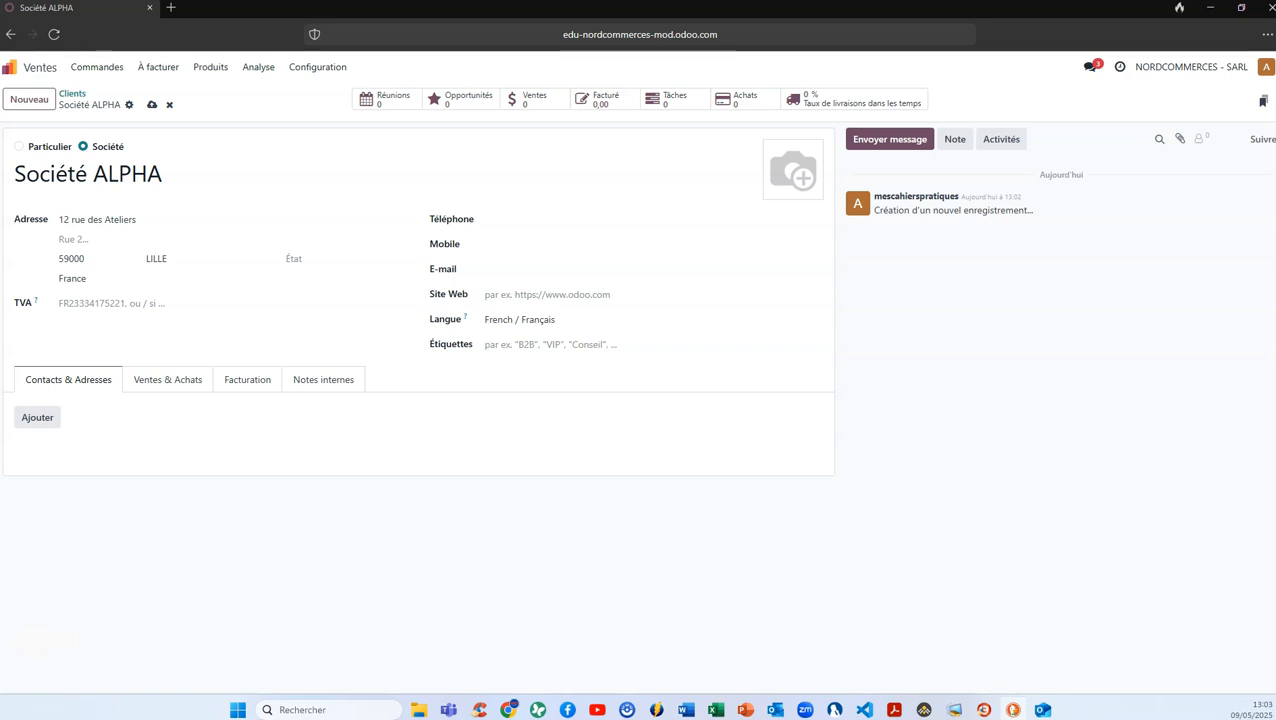
{"action": "left_click", "coordinate": [43, 417]}
{"action": "left_click", "coordinate": [327, 293]}
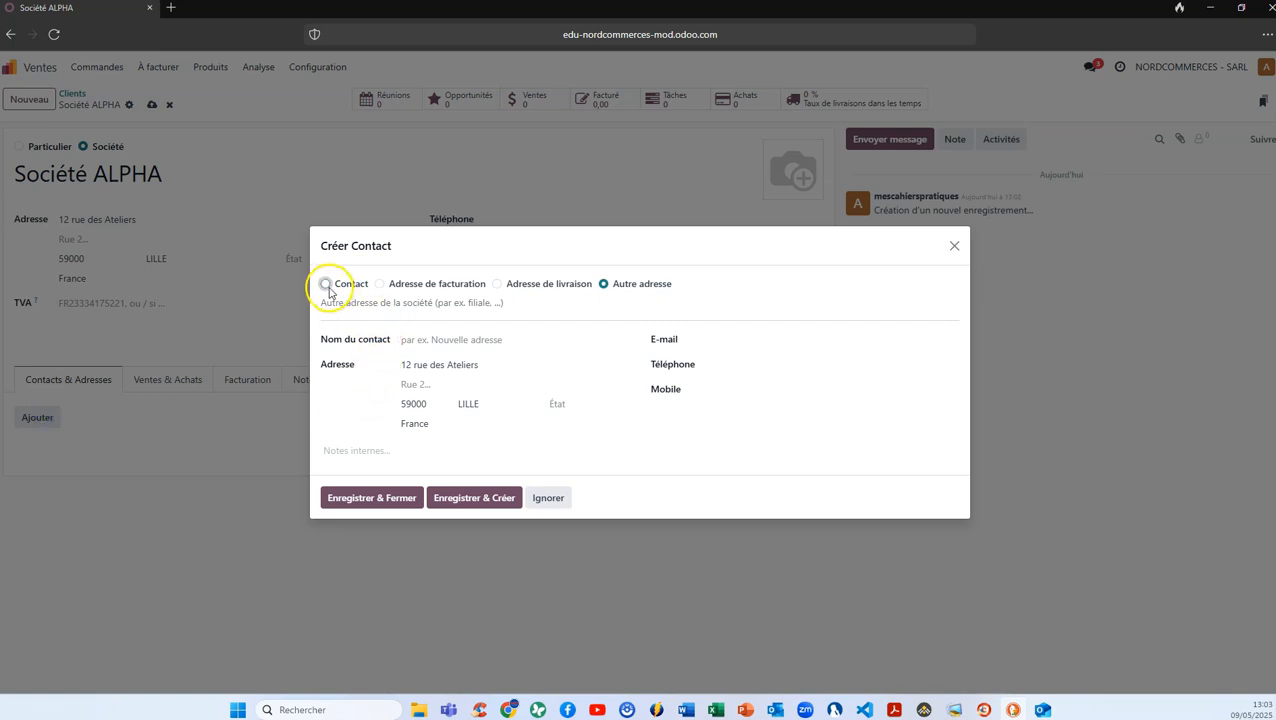
{"action": "left_click", "coordinate": [420, 355]}
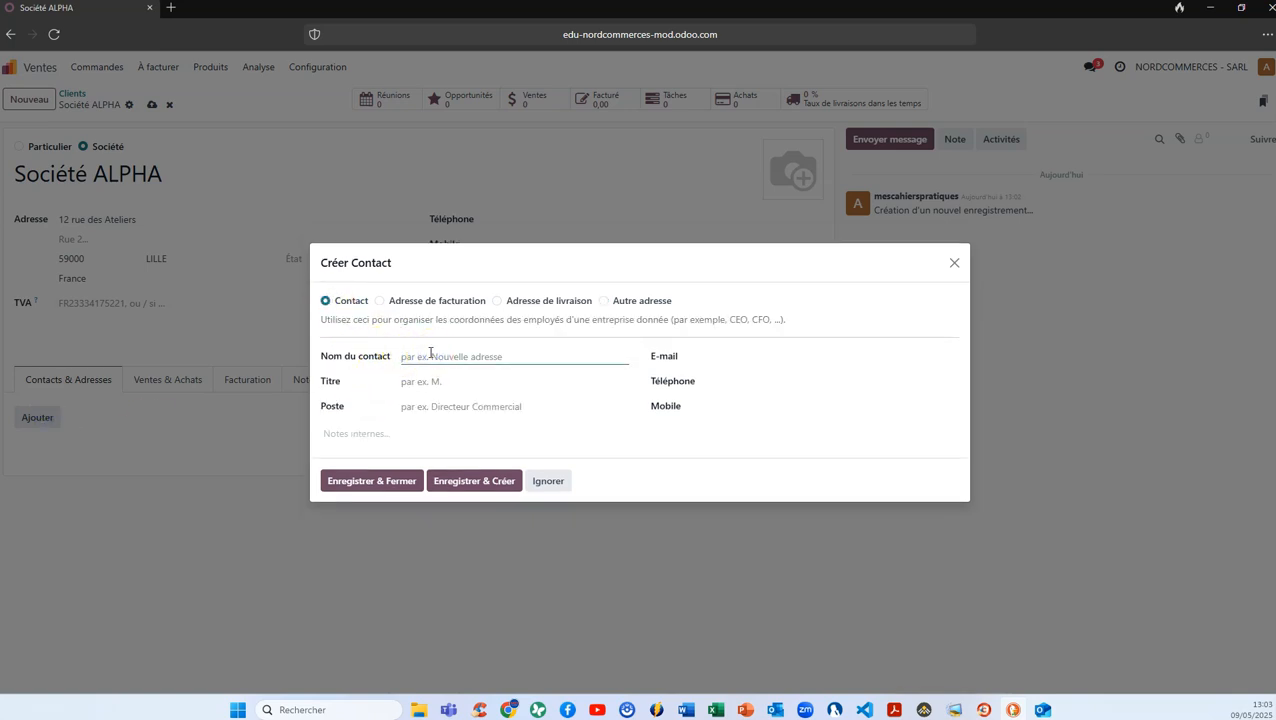
{"action": "type", "text": "jUl"}
{"action": "key", "text": "BackSpace"}
{"action": "key", "text": "BackSpace"}
{"action": "key", "text": "BackSpace"}
{"action": "type", "text": "J"}
Give the contact the title Monsieur and the job position DAF, and save the contact.
{"action": "left_click", "coordinate": [424, 381]}
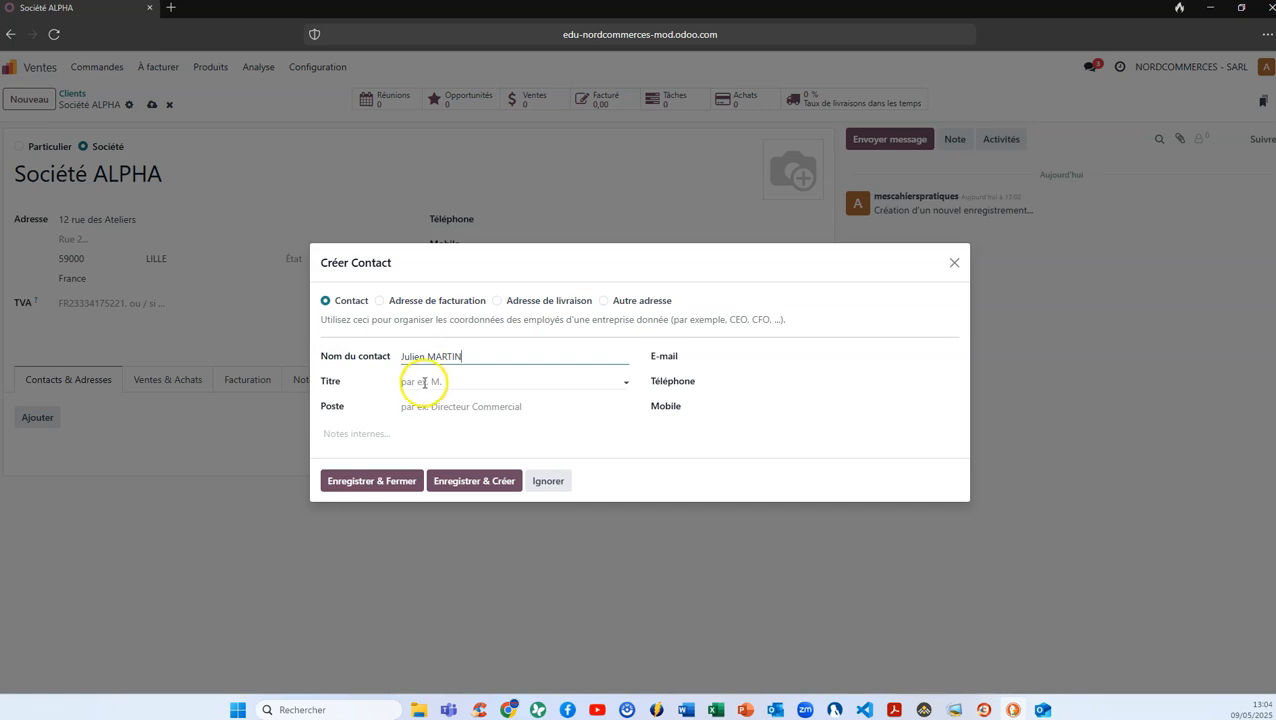
{"action": "left_click", "coordinate": [430, 456]}
{"action": "left_click", "coordinate": [432, 401]}
{"action": "type", "text": "DAF"}
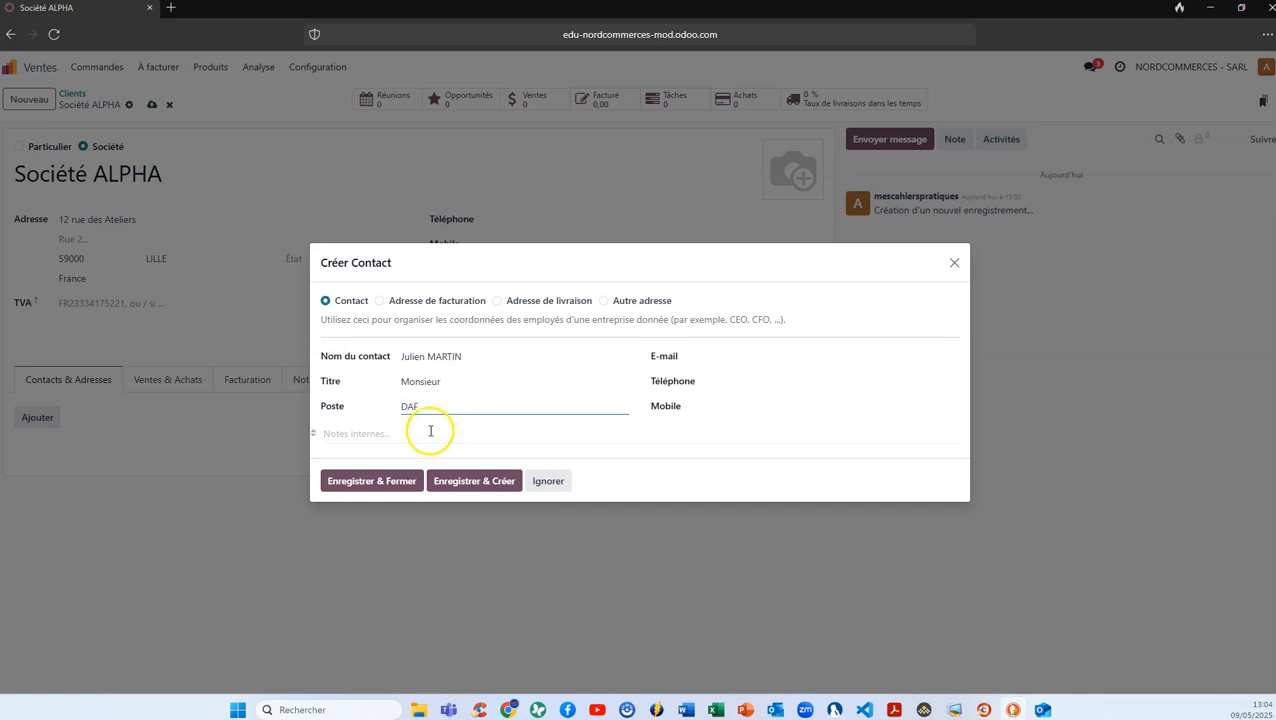
{"action": "left_click", "coordinate": [362, 484]}
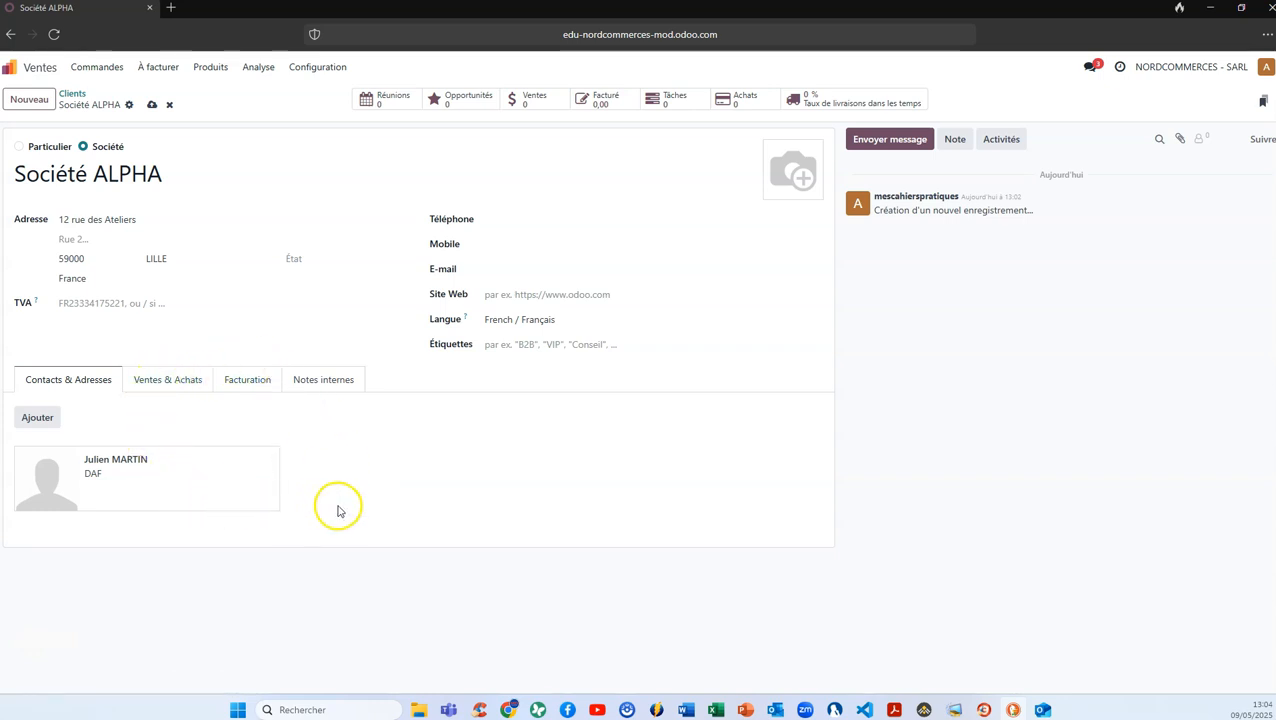
Create the tag "B2B" and assign it to the Société ALPHA customer record.
{"action": "left_click", "coordinate": [512, 347]}
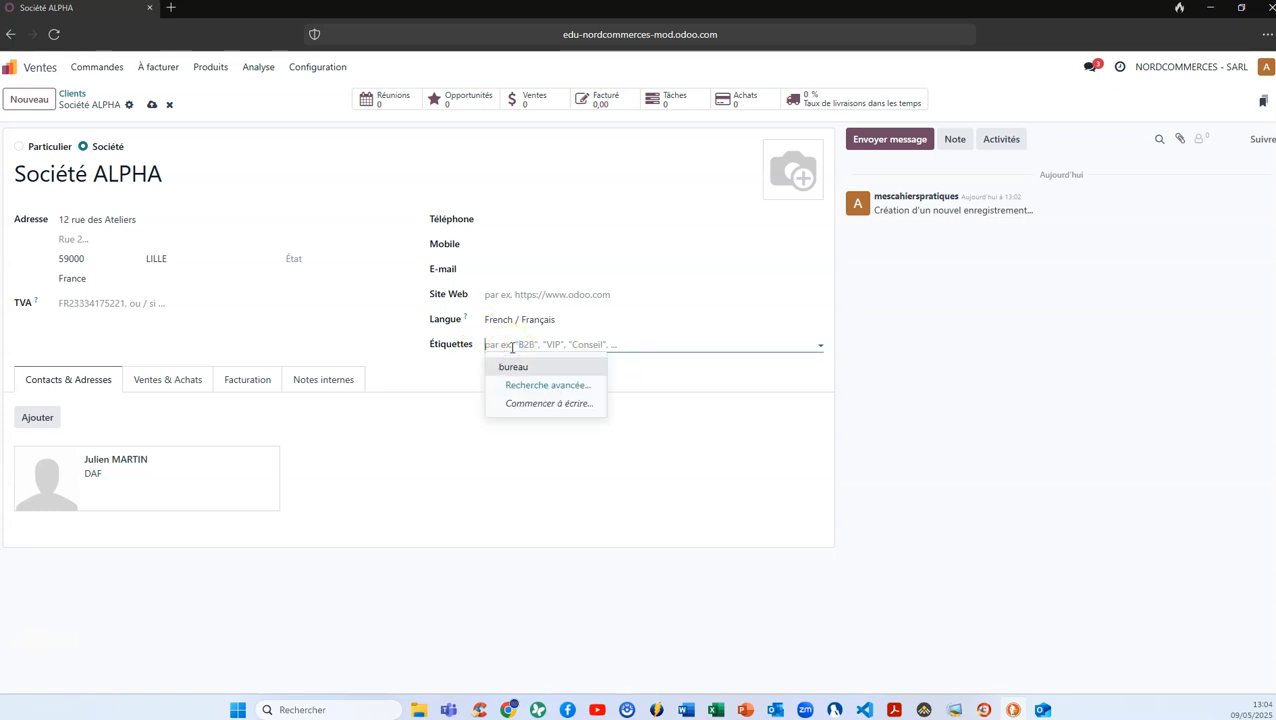
{"action": "type", "text": "b2b"}
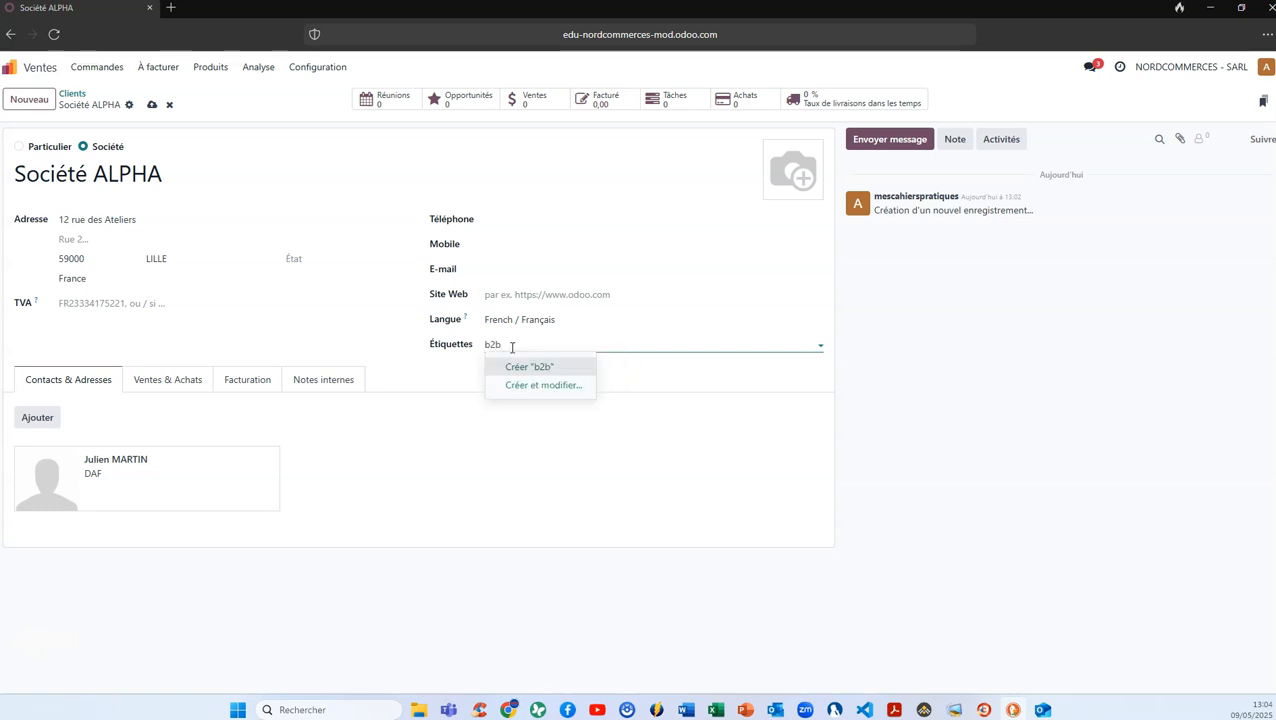
{"action": "key", "text": "BackSpace"}
{"action": "key", "text": "BackSpace"}
{"action": "type", "text": "B2B"}
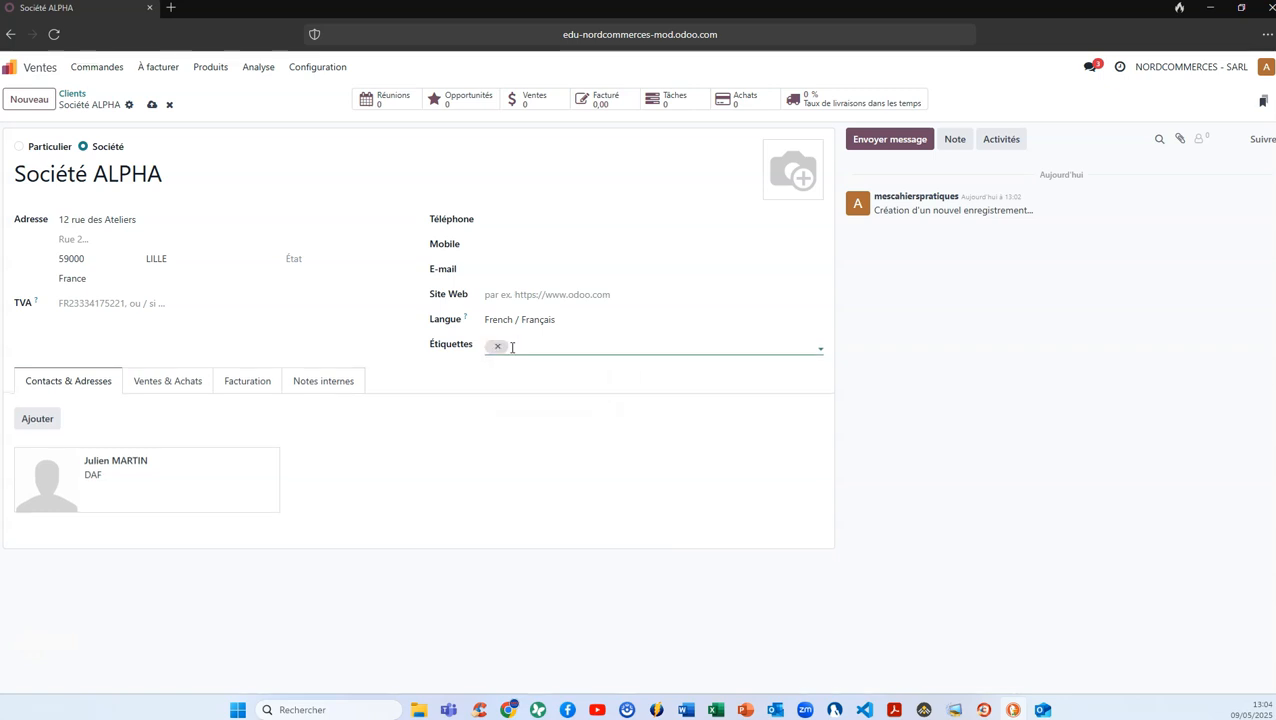
{"action": "key", "text": "Return"}
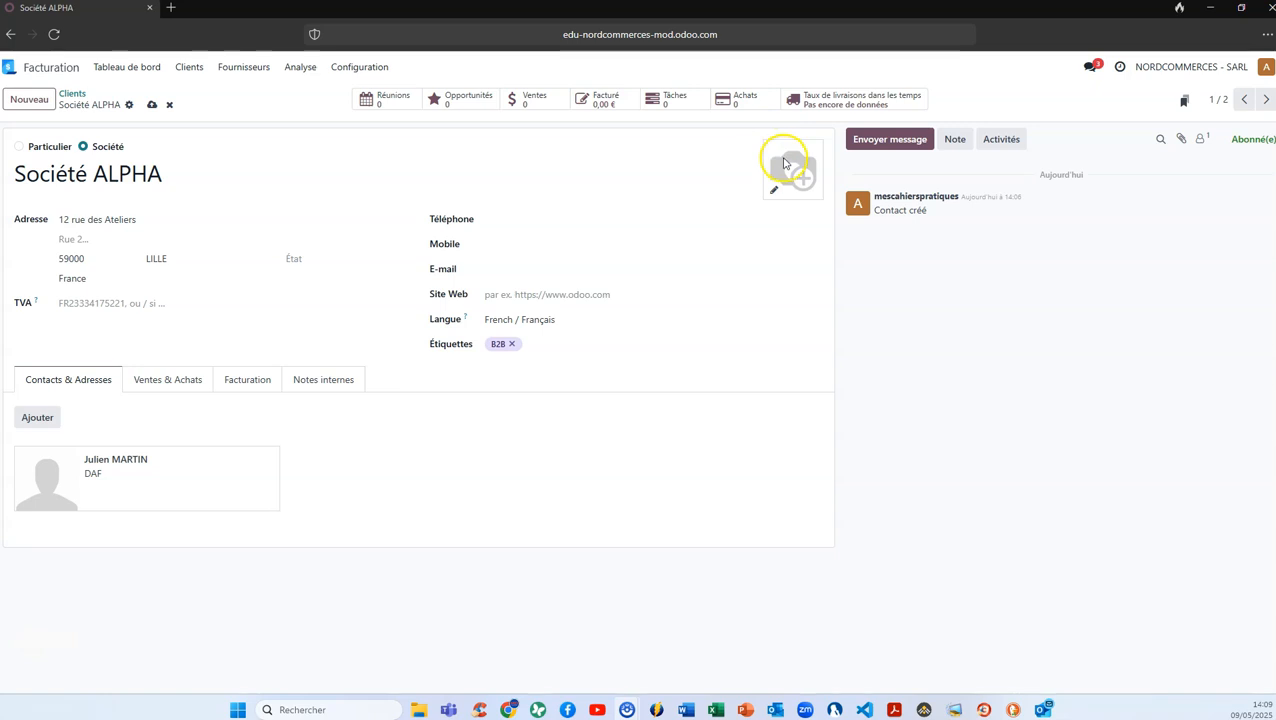
Upload LOGO SOCIETE ALPHA.png as the customer's image and save the record.
{"action": "left_click", "coordinate": [780, 188]}
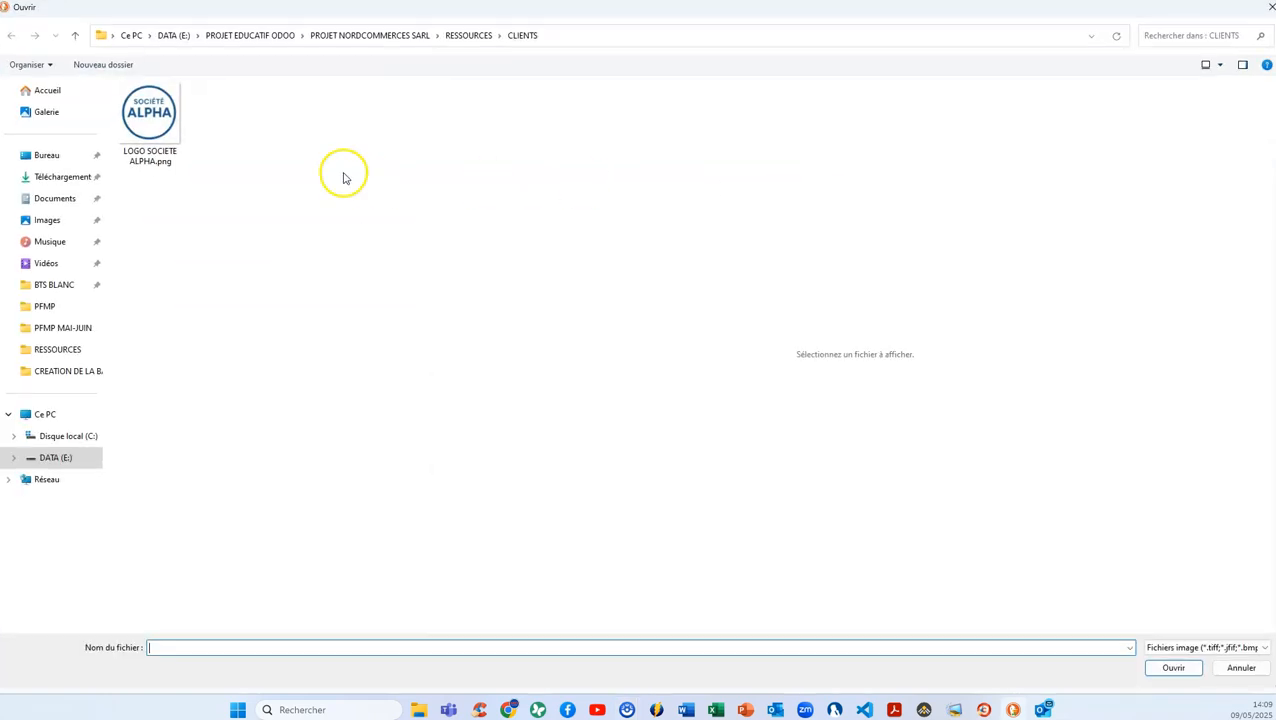
{"action": "left_click", "coordinate": [150, 122]}
{"action": "left_click", "coordinate": [1172, 668]}
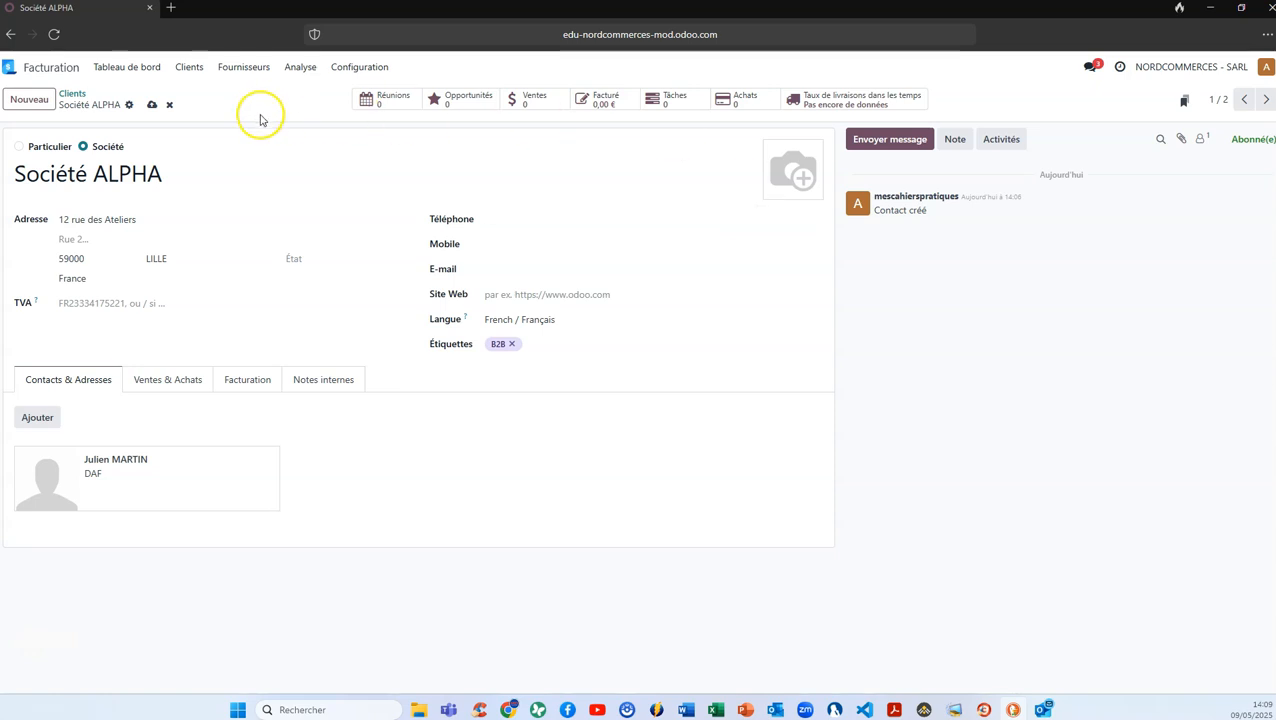
{"action": "left_click", "coordinate": [153, 105]}
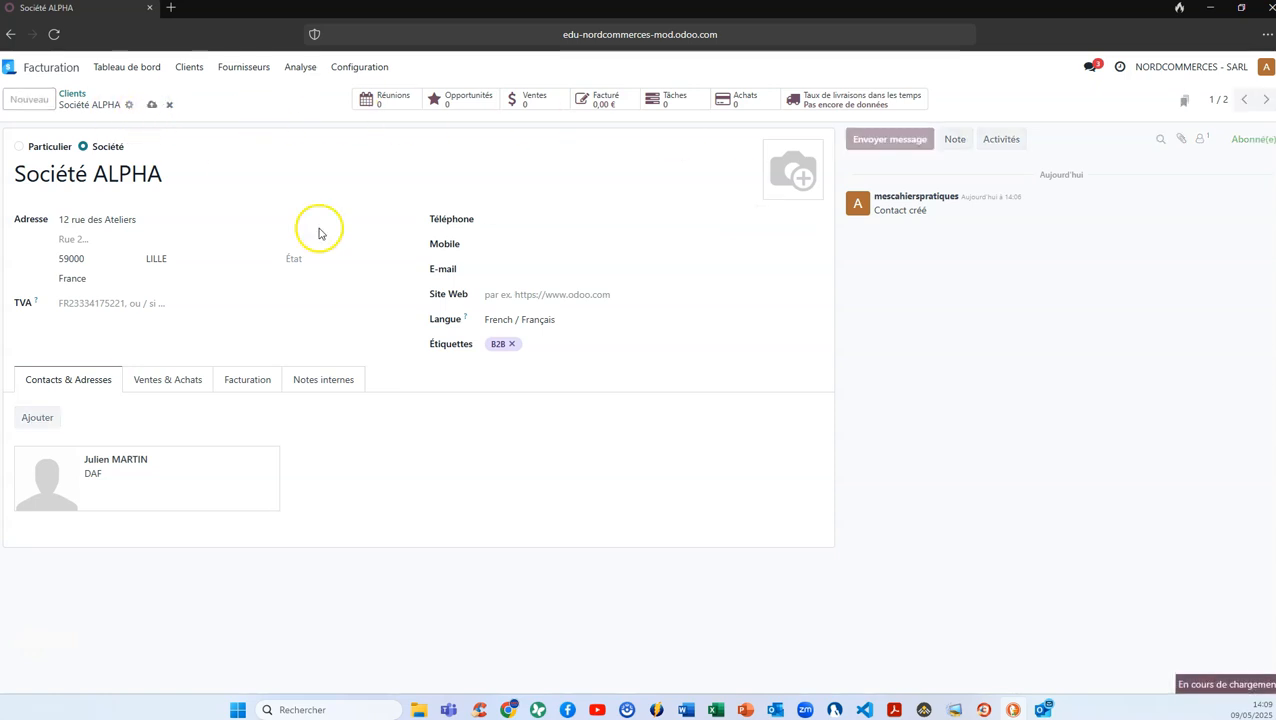
Check the saved Société ALPHA record from the customer list, and return to the list.
{"action": "left_click", "coordinate": [75, 92]}
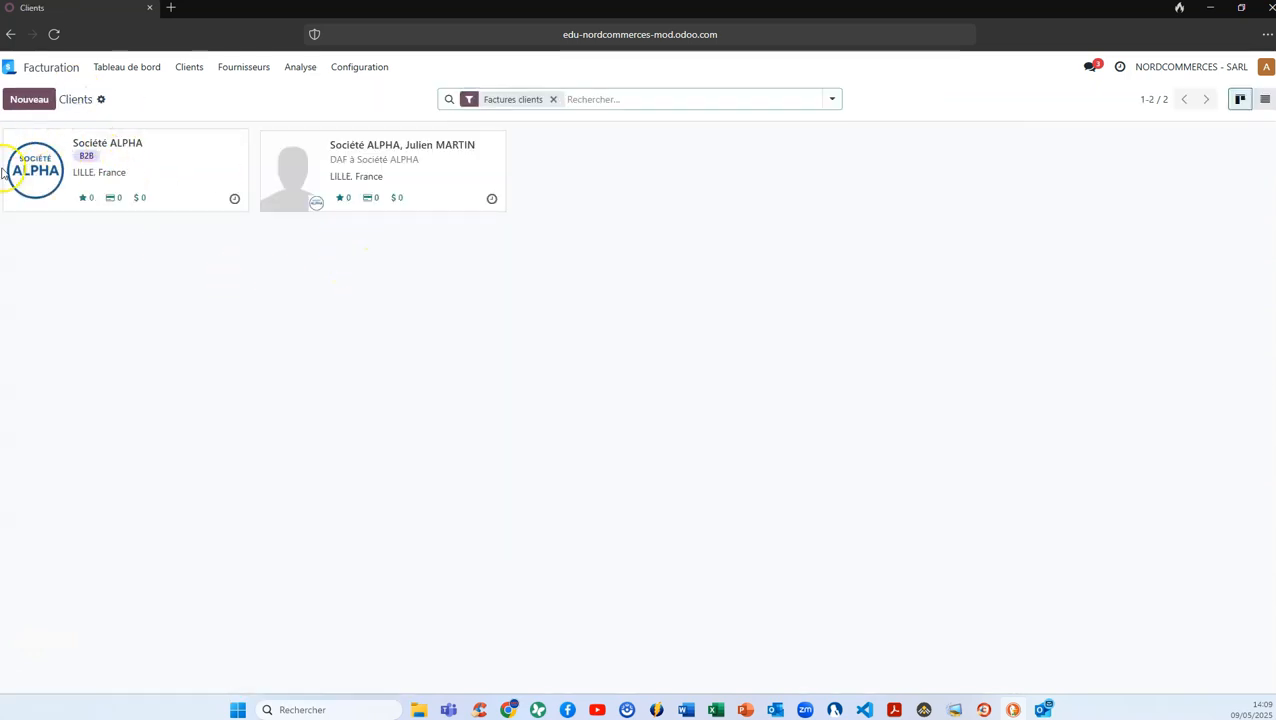
{"action": "left_click", "coordinate": [142, 148]}
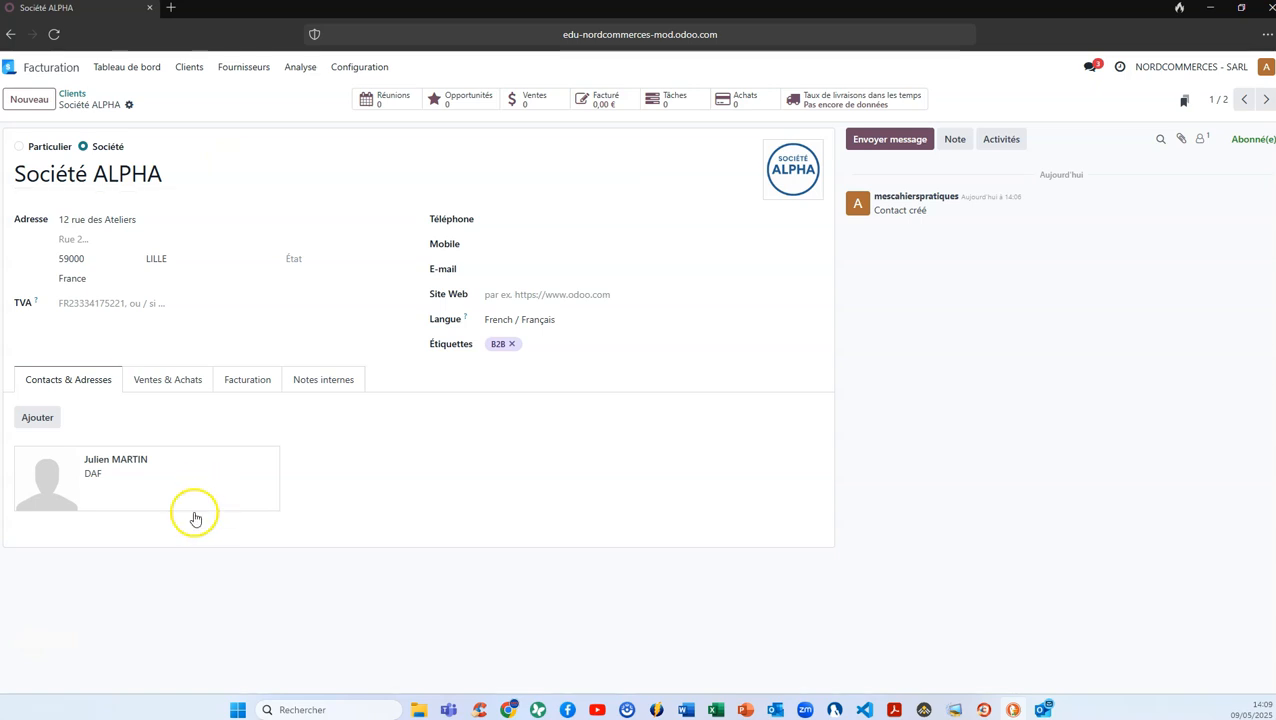
{"action": "left_click", "coordinate": [73, 93]}
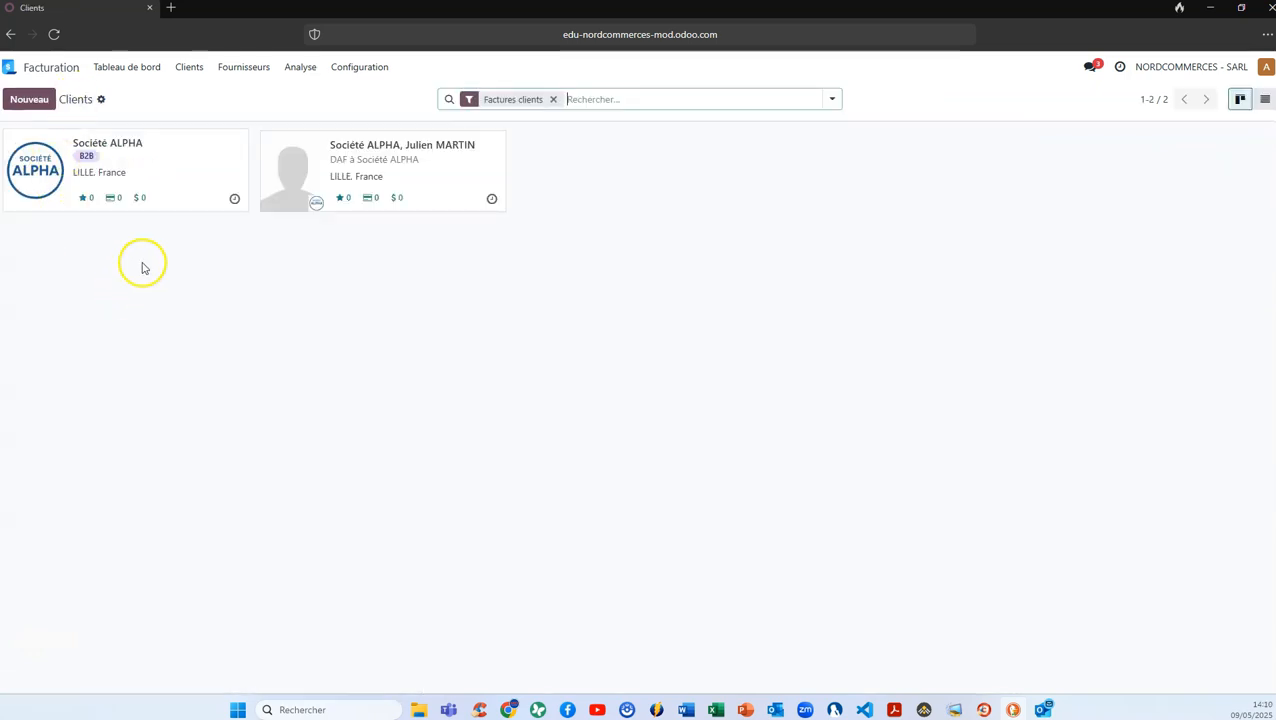